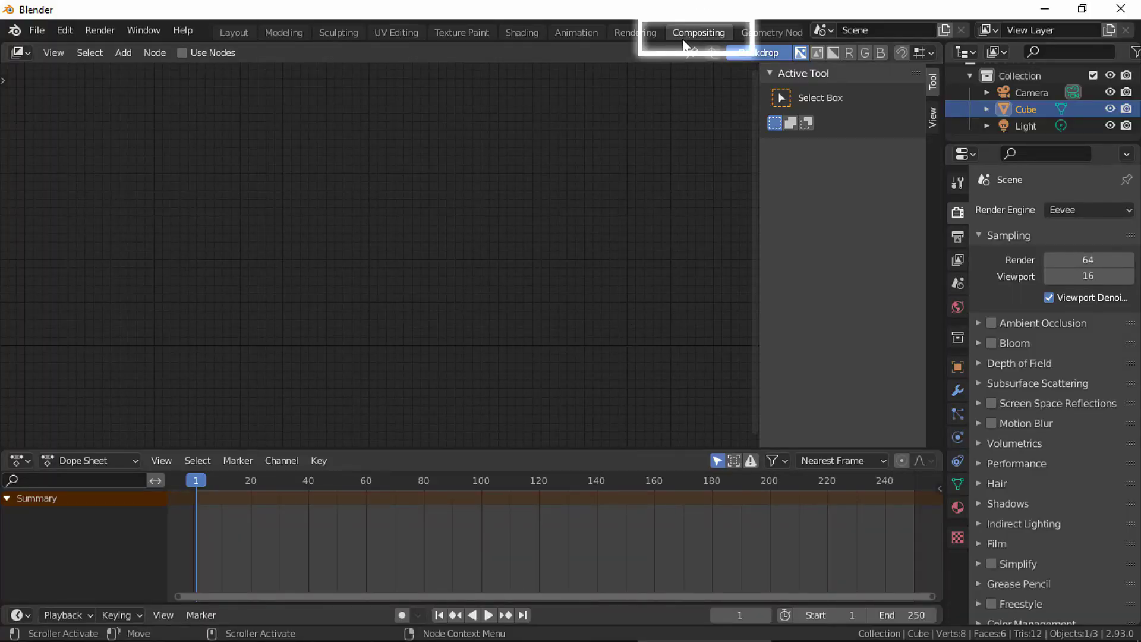
- Enable compositing nodes, replace Render Layers with an Image node, and link it to Composite
click(184, 53)
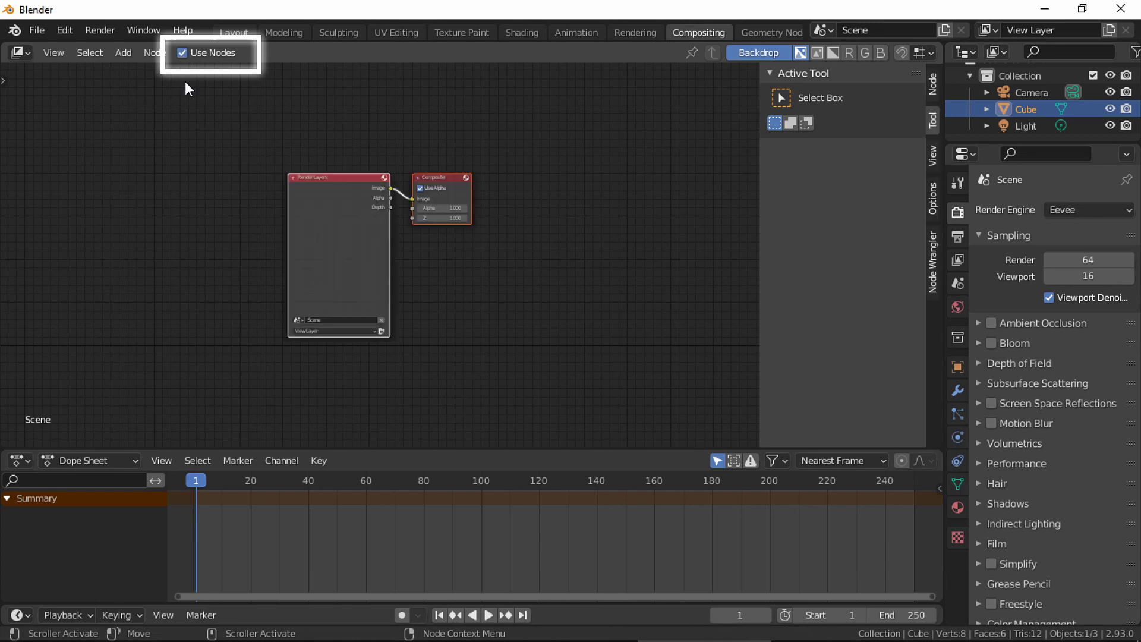
key(Delete)
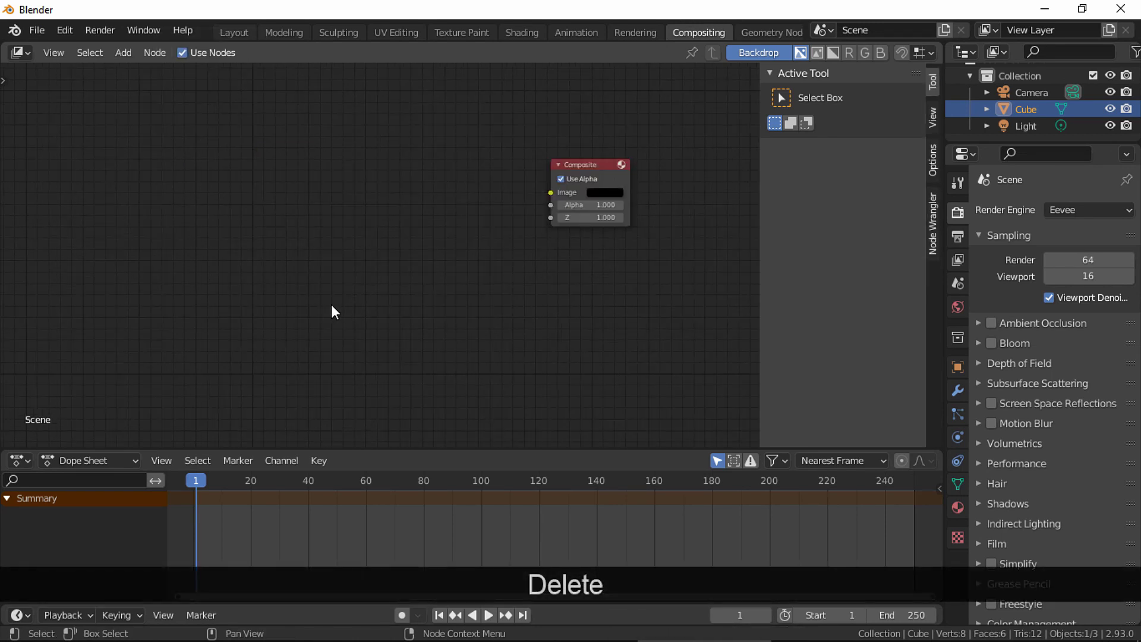
key(shift+a)
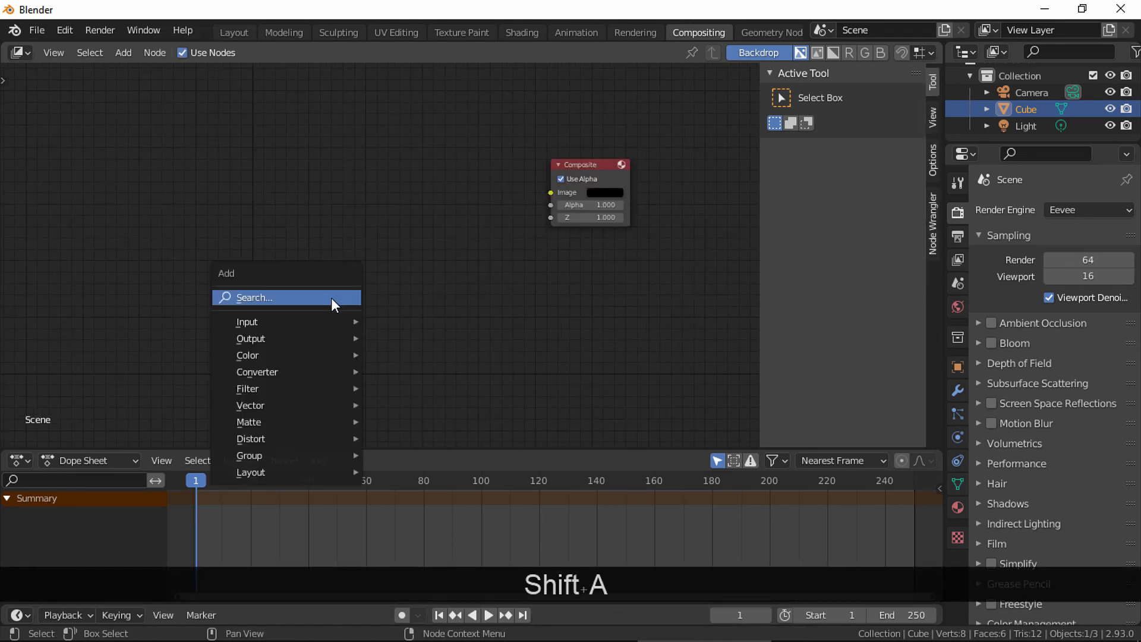
click(330, 297)
text(ima)
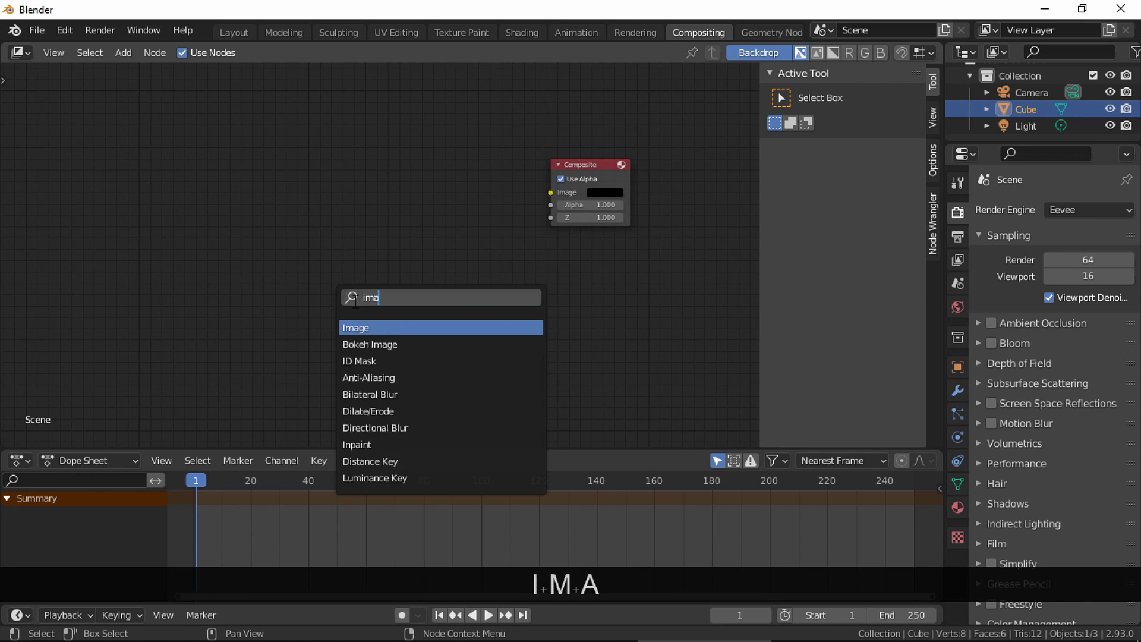
click(366, 327)
click(340, 196)
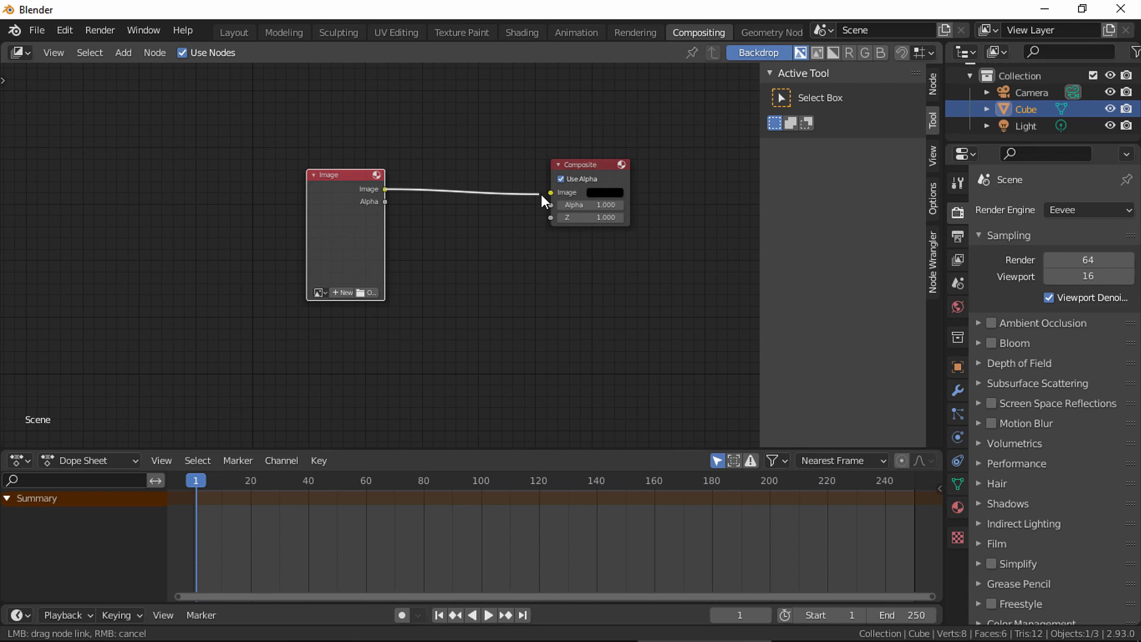
drag(384, 189, 546, 194)
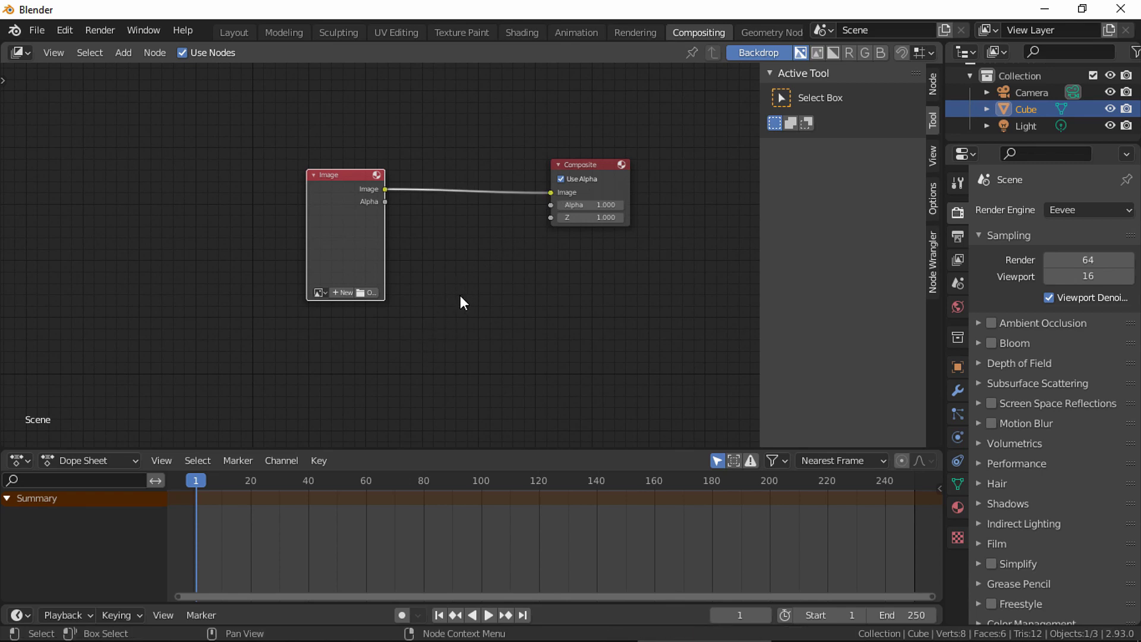
- Add a Viewer node fed by the Image node and move it down-right
middle_drag(460, 303, 428, 308)
ctrl+shift+click(314, 240)
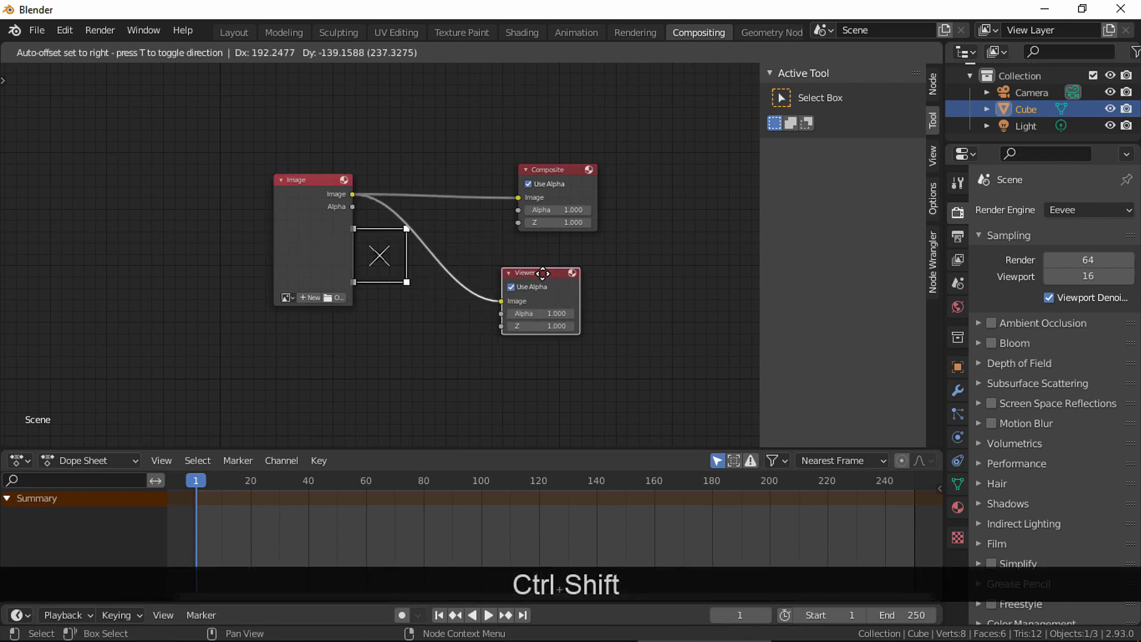
drag(427, 193, 554, 274)
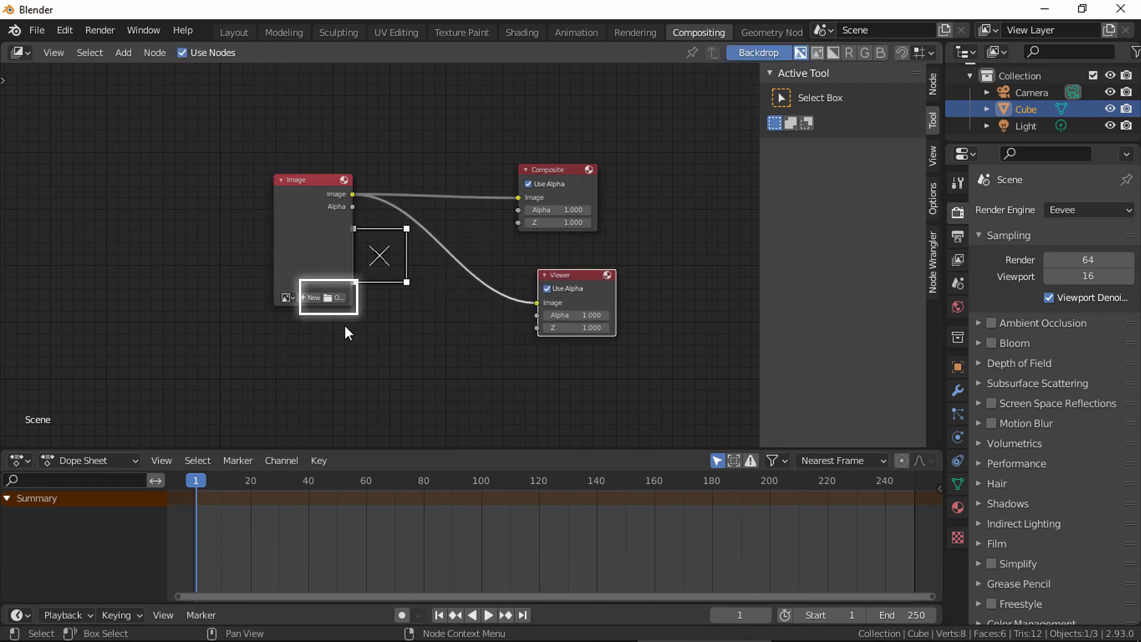
- Load anime_tea_steam0001–0359 as an image sequence and preview frame 105
click(335, 296)
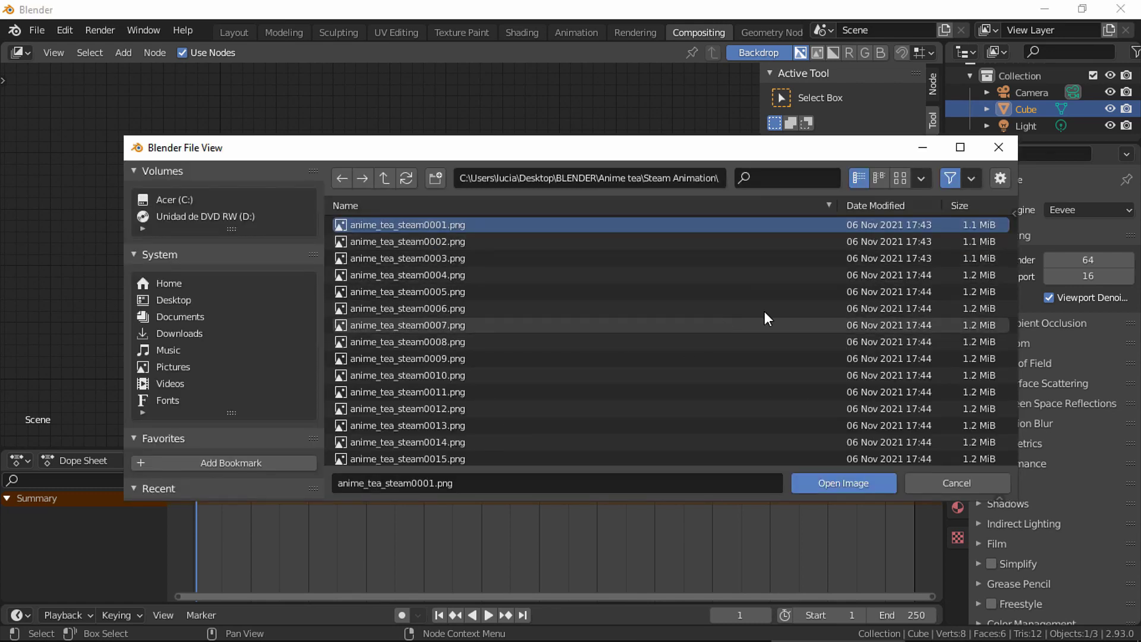
scroll(1008, 274, down, 5)
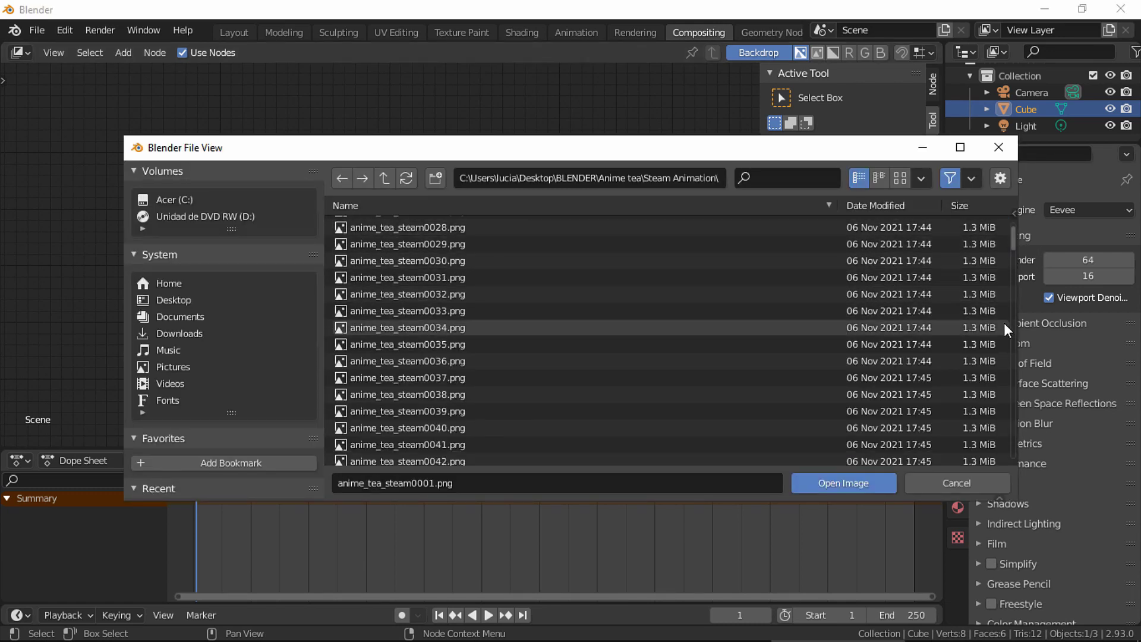
drag(1013, 241, 1007, 487)
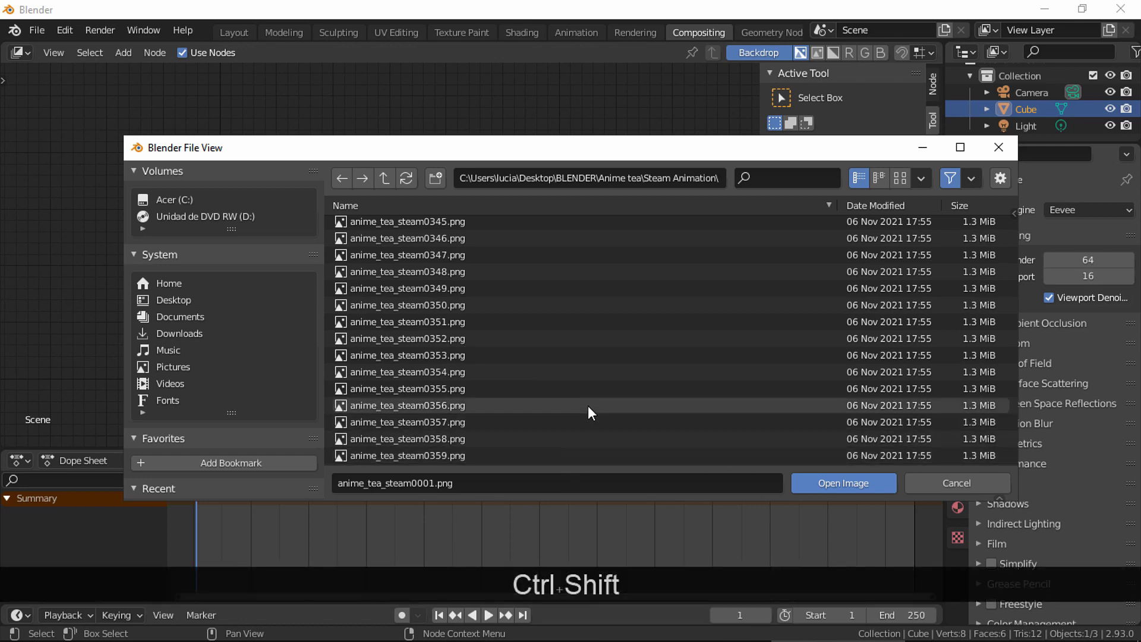
shift+click(539, 453)
click(858, 482)
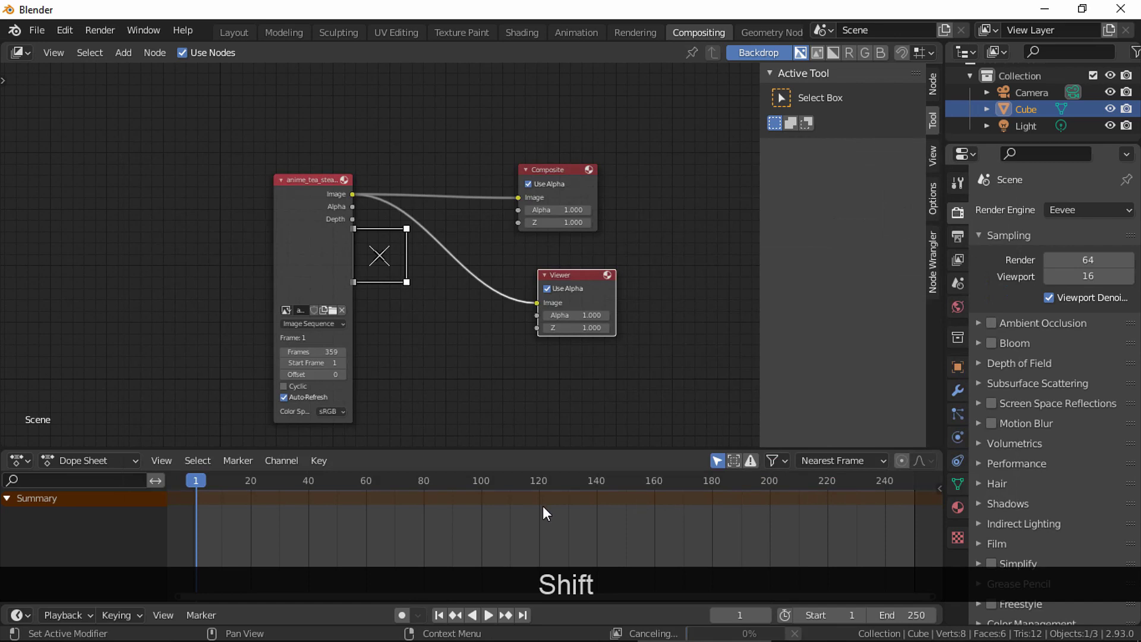
click(495, 481)
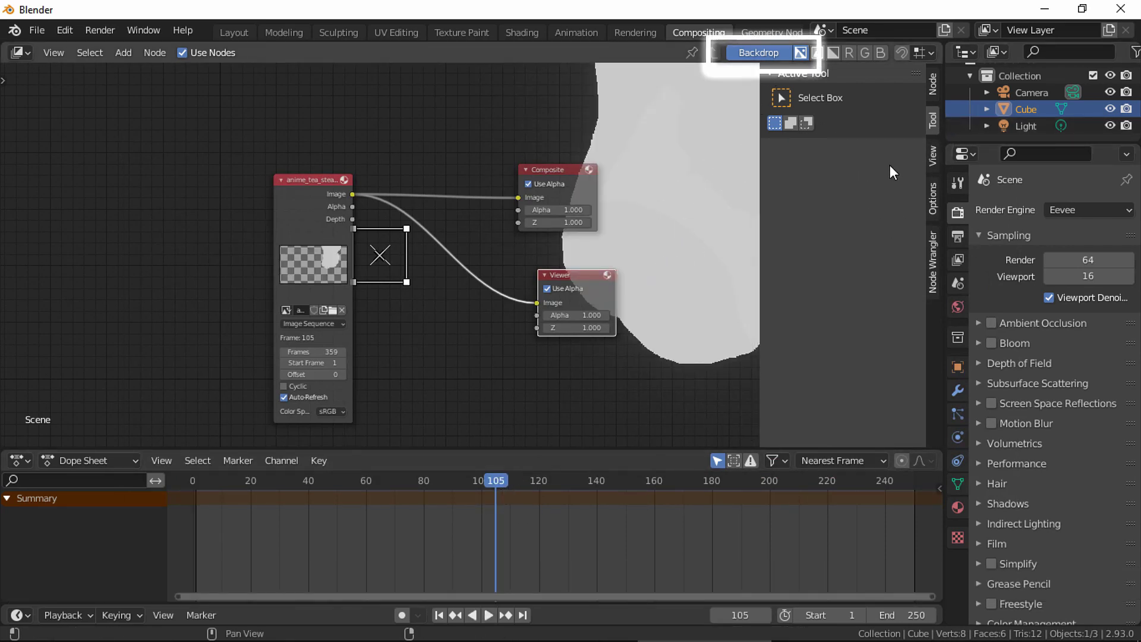
- Hide the sidebar, turn off the backdrop, and split the node editor in two
key(n)
middle_drag(853, 192, 807, 197)
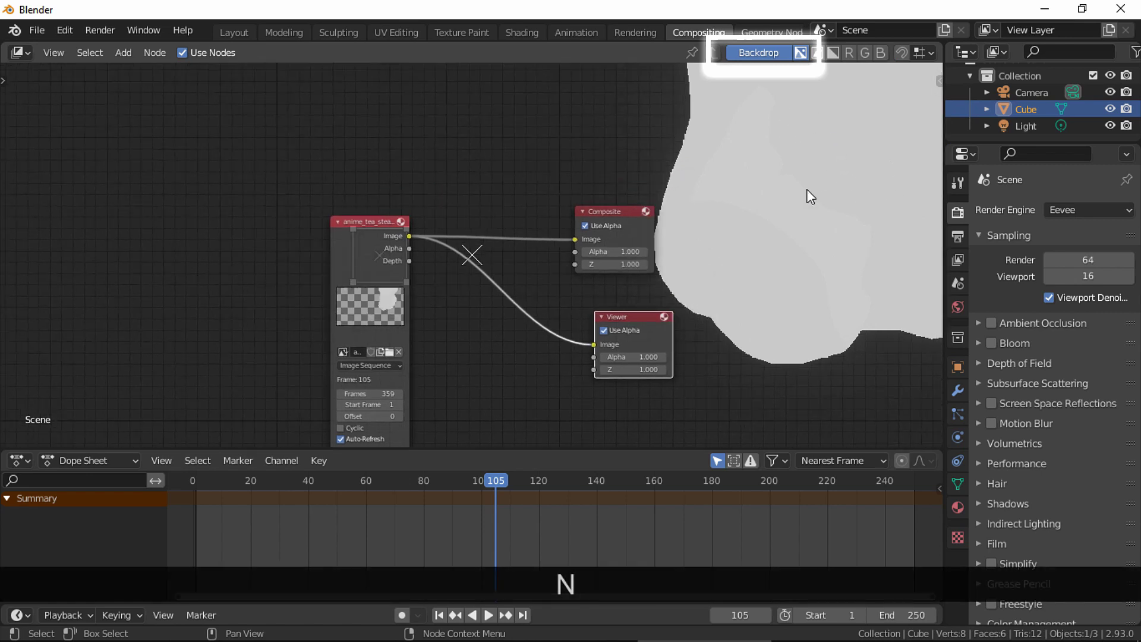
click(759, 52)
drag(938, 49, 451, 63)
mouse_move(701, 149)
middle_down()
mouse_move(657, 149)
mouse_move(635, 98)
middle_up()
- Make the left area an Image Editor showing Viewer Node, enlarged and zoomed to fit
click(20, 53)
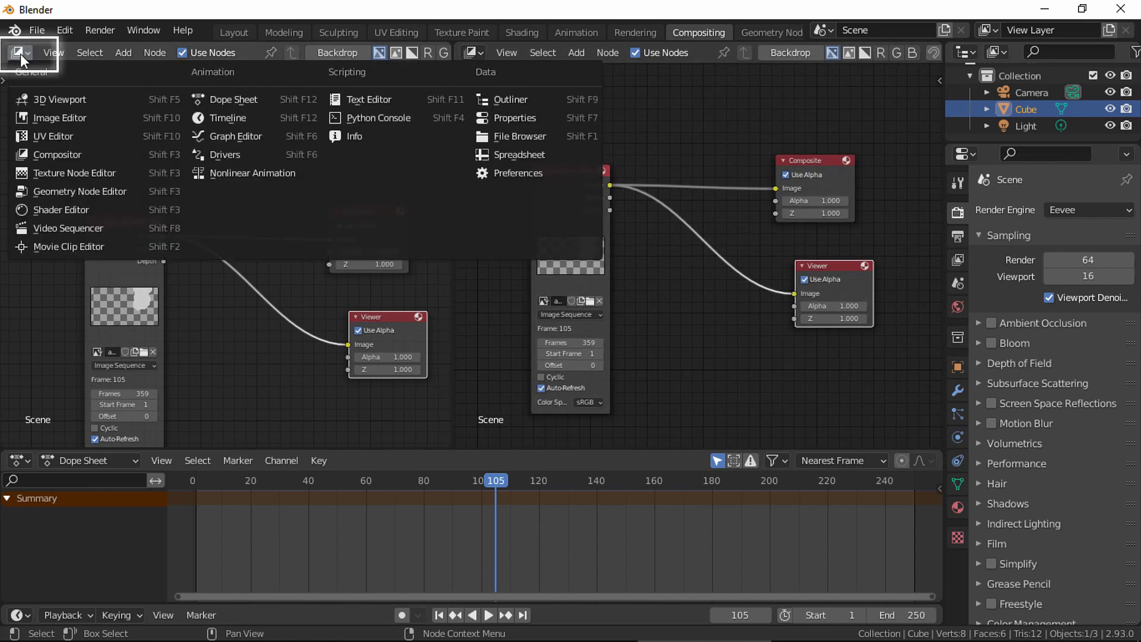
click(60, 120)
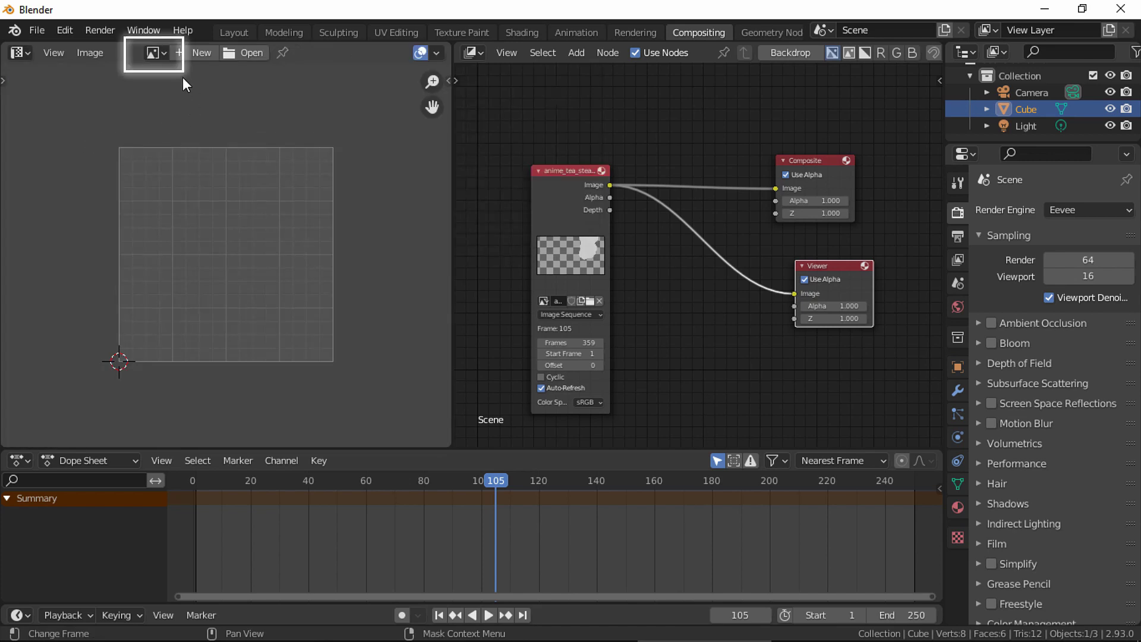
click(156, 53)
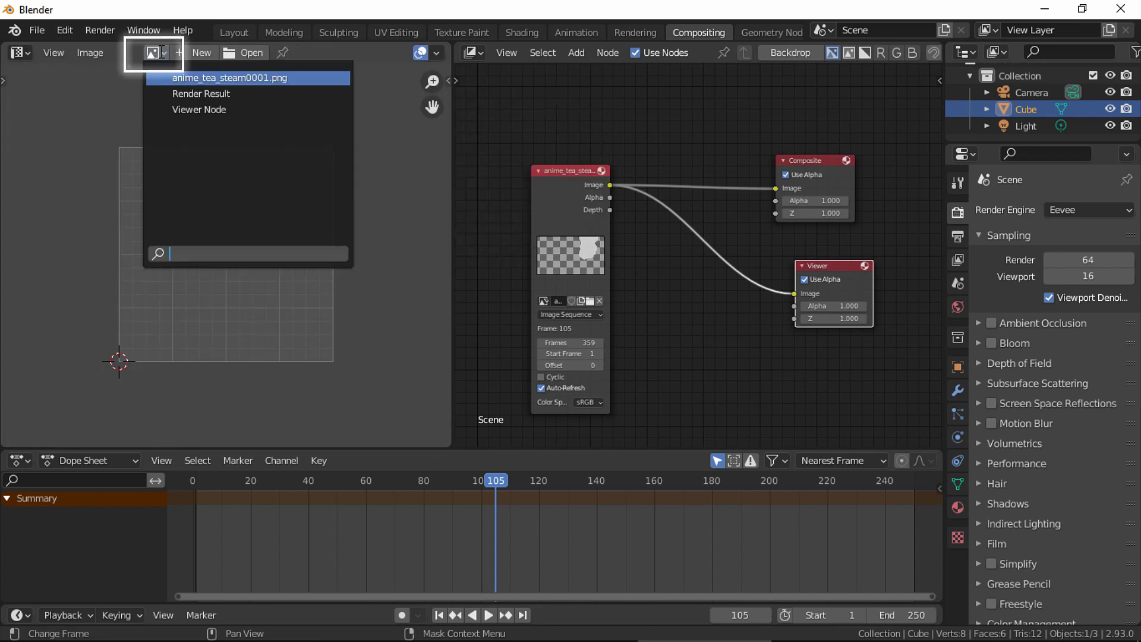
click(210, 110)
middle_drag(448, 259, 324, 222)
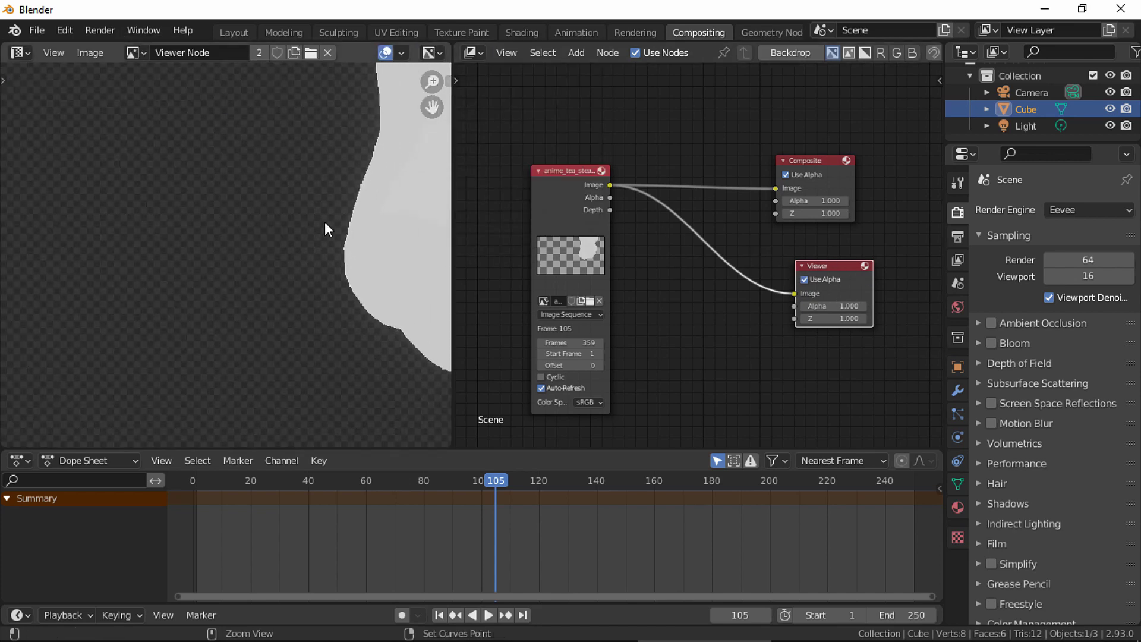
mouse_move(306, 264)
ctrl+middle_down()
mouse_move(292, 244)
mouse_move(313, 240)
ctrl+middle_up()
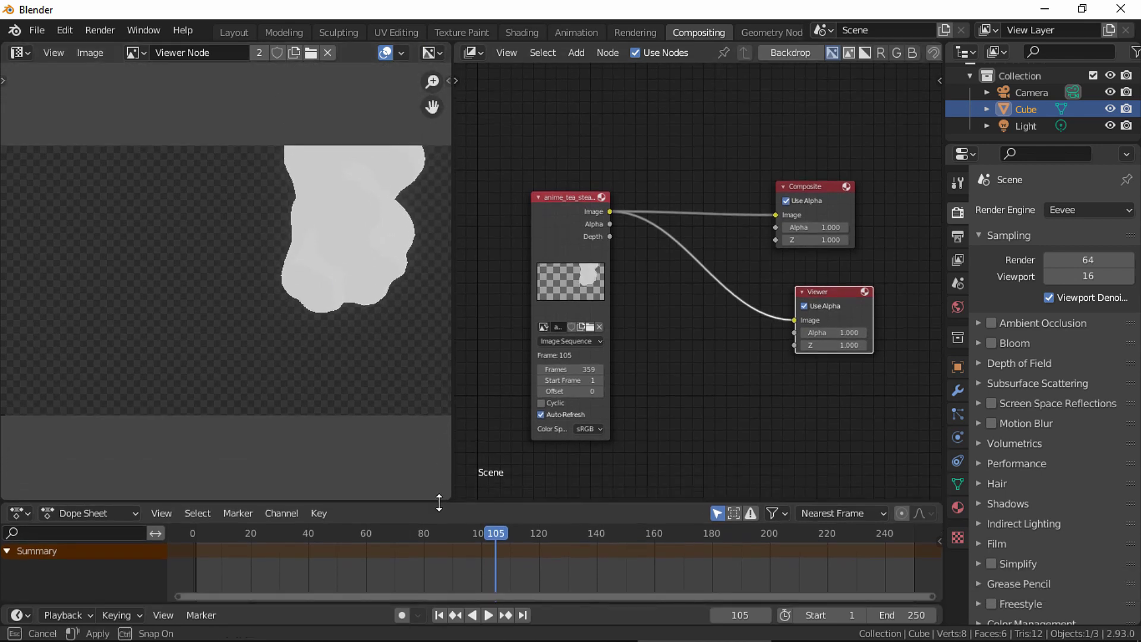
drag(439, 448, 426, 542)
ctrl+middle_drag(306, 313, 301, 328)
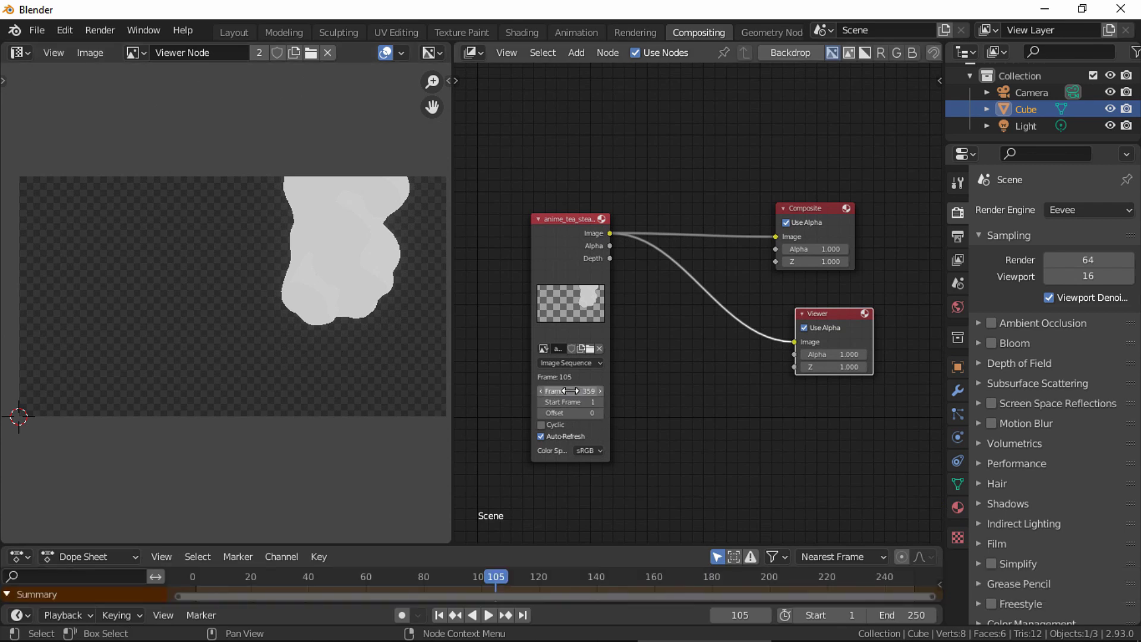
- Set the scene end frame to 359 and the frame rate to 30 fps
click(957, 237)
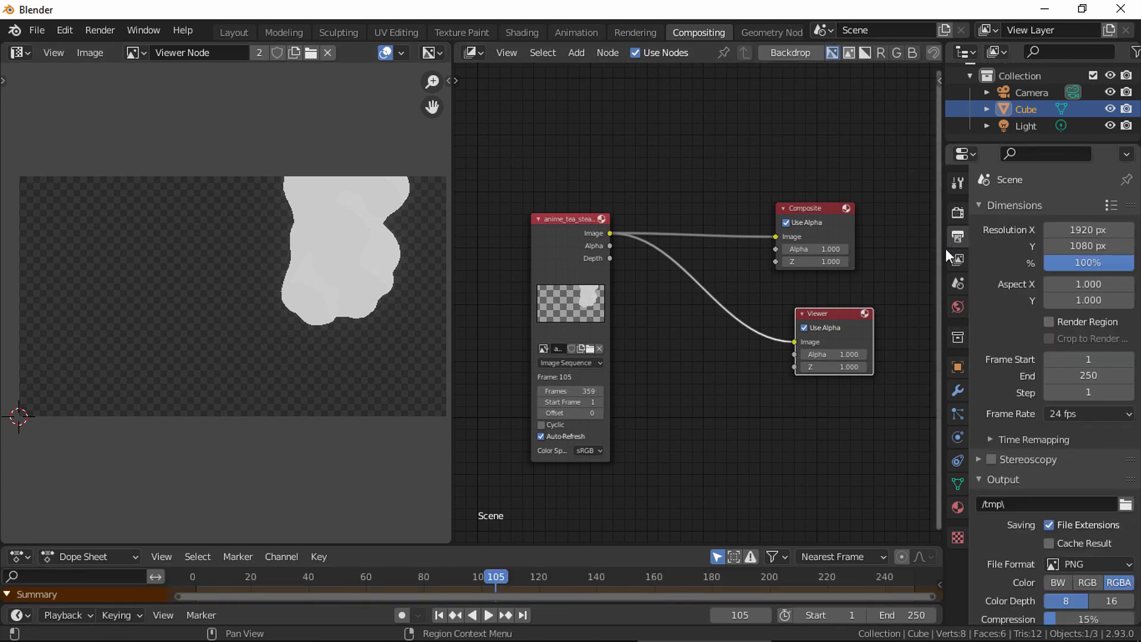
click(1090, 377)
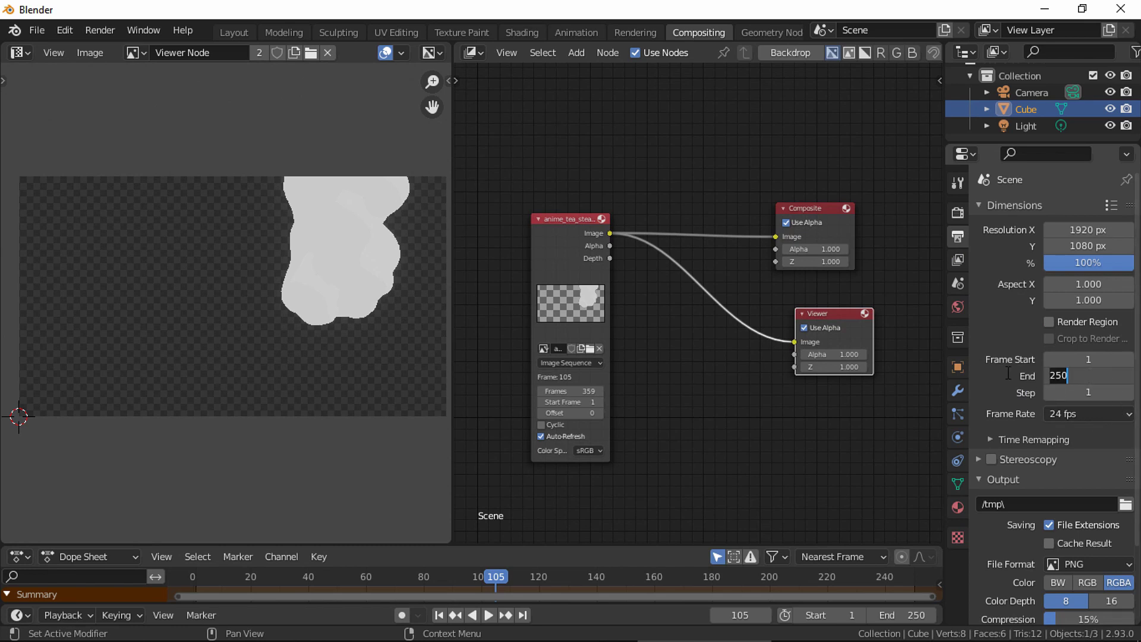
text(359)
key(Return)
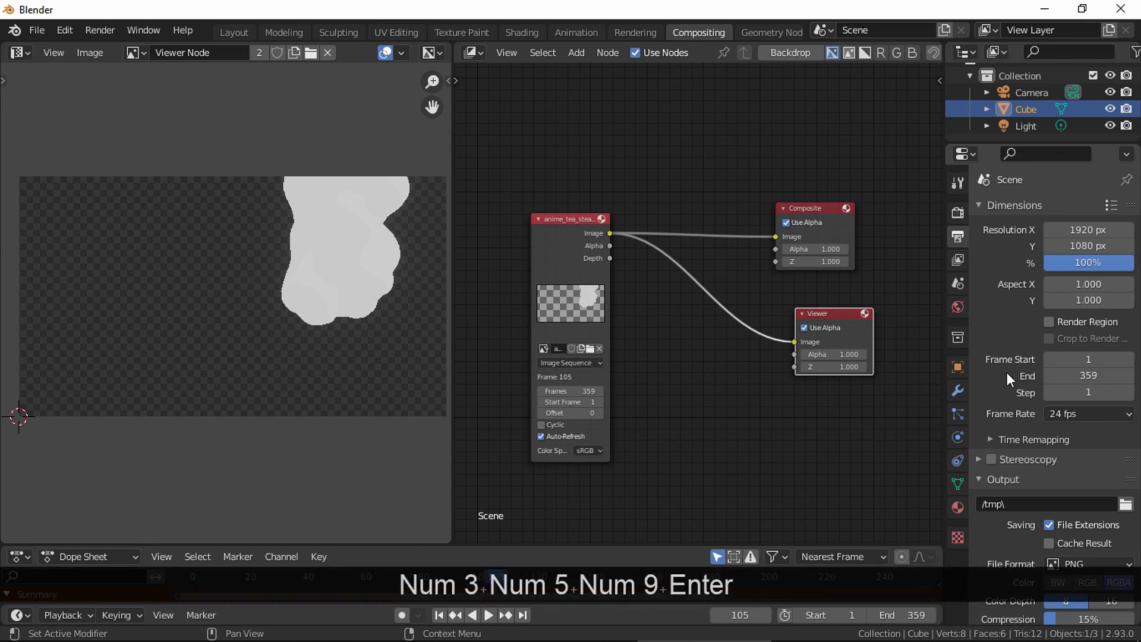
click(1091, 413)
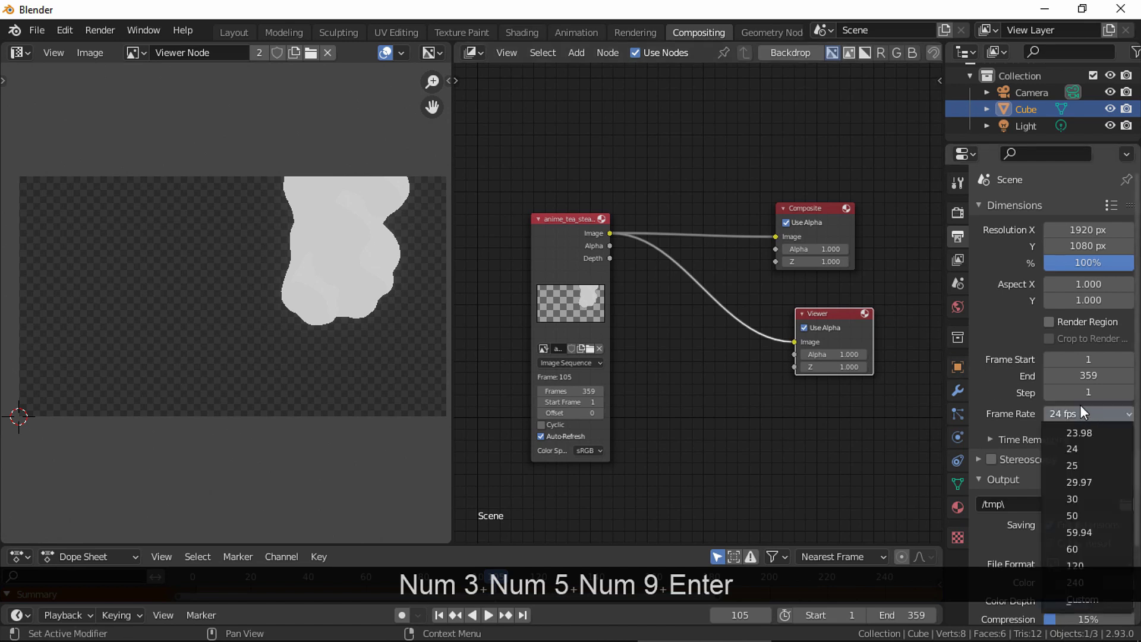
click(1077, 497)
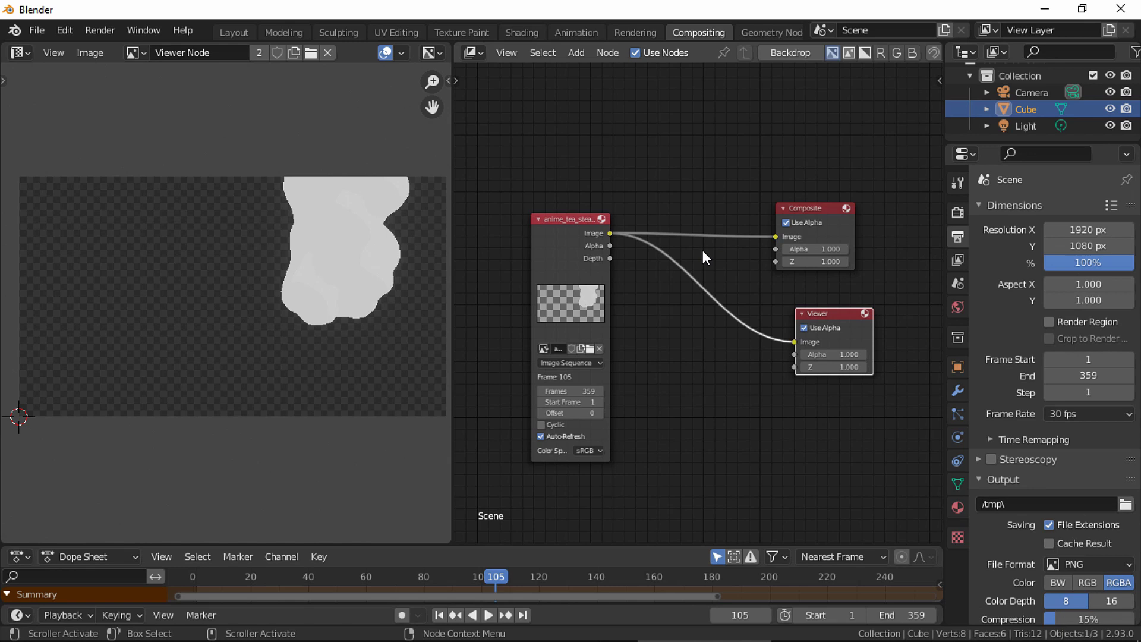
- Preview the Depth output in the Viewer, then return it to the Image output
ctrl+shift+click(564, 255)
ctrl+shift+click(547, 261)
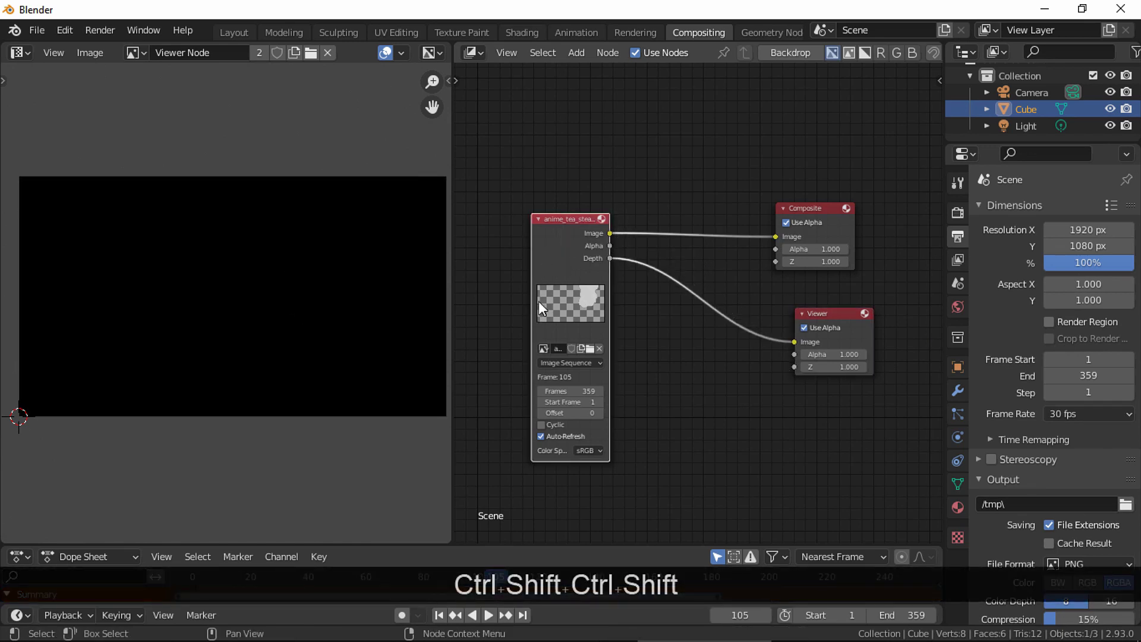
ctrl+shift+click(538, 266)
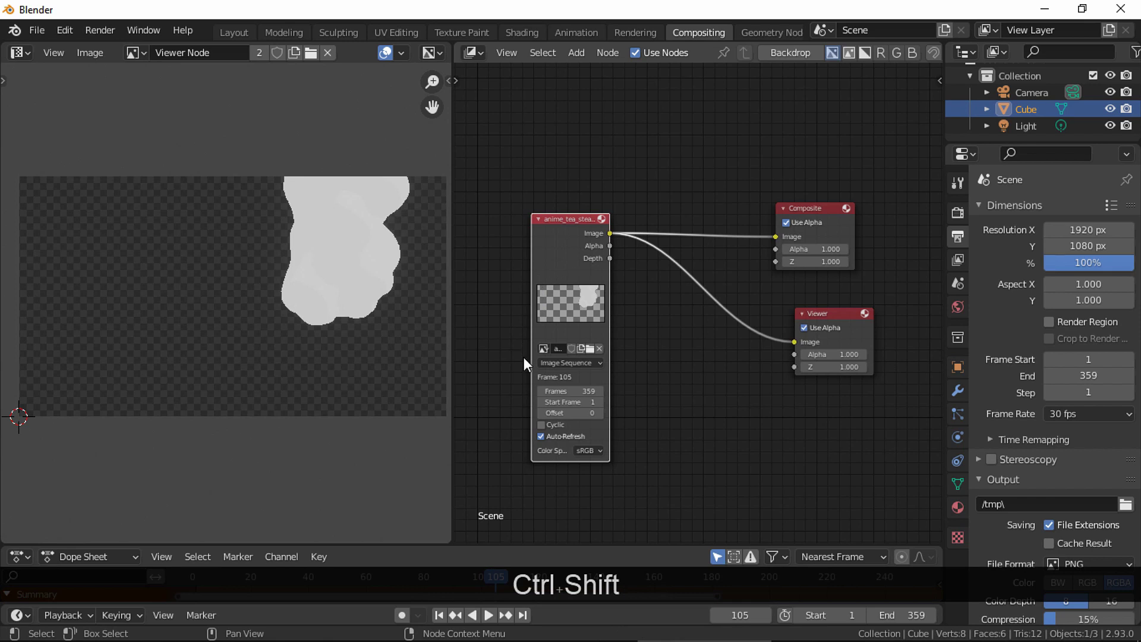
middle_drag(524, 358, 495, 338)
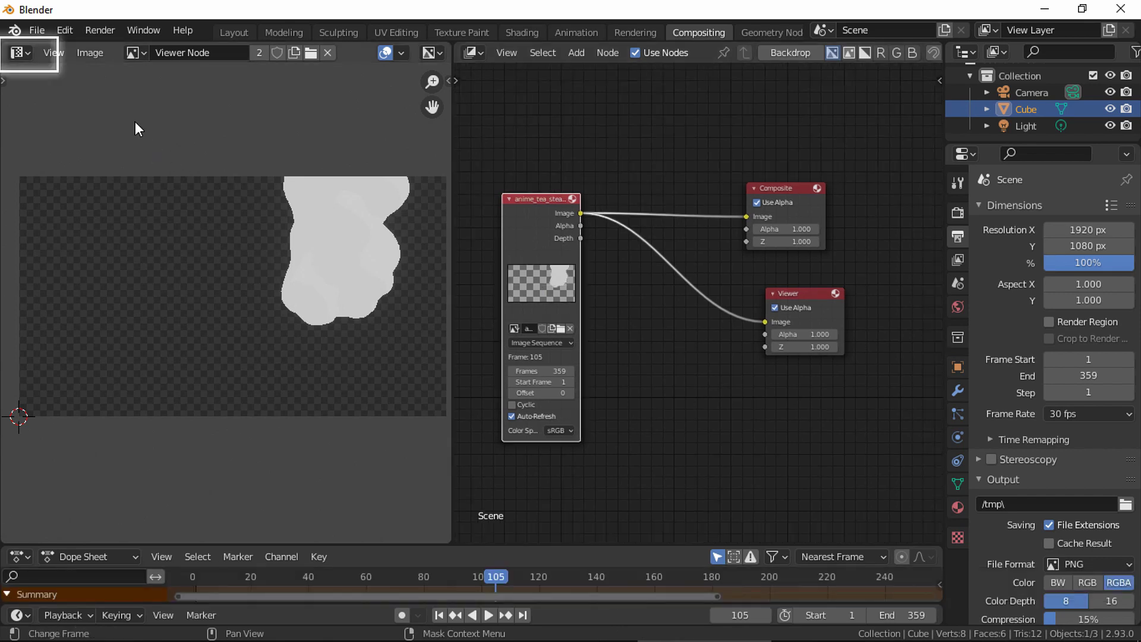
- Switch the left area to an Image Editor in Mask mode
click(25, 53)
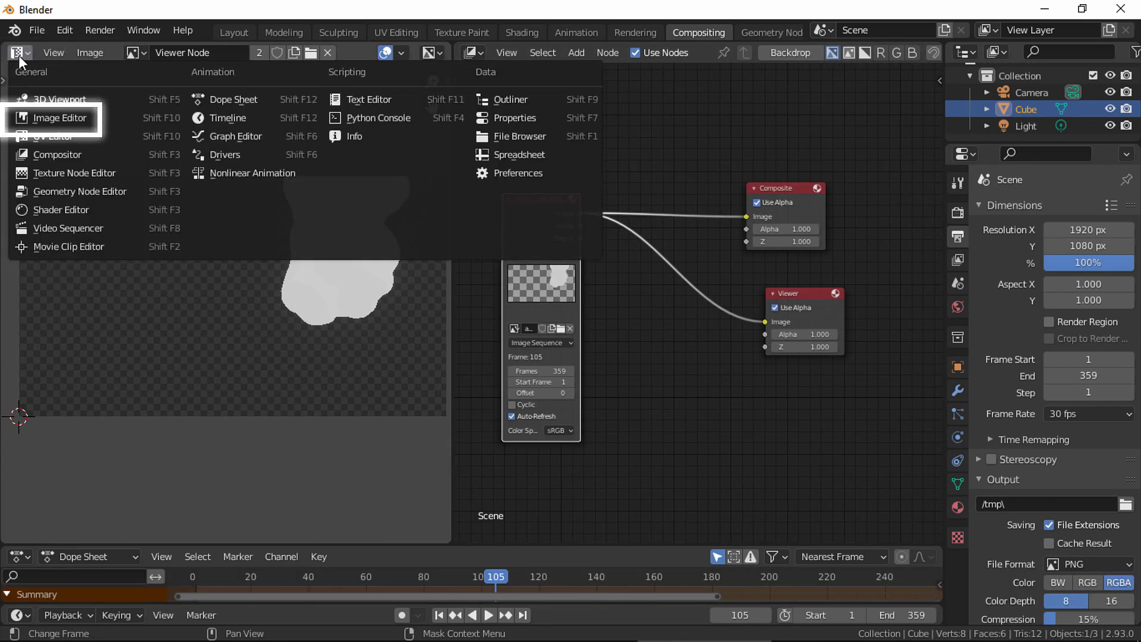
click(65, 113)
click(61, 52)
click(75, 107)
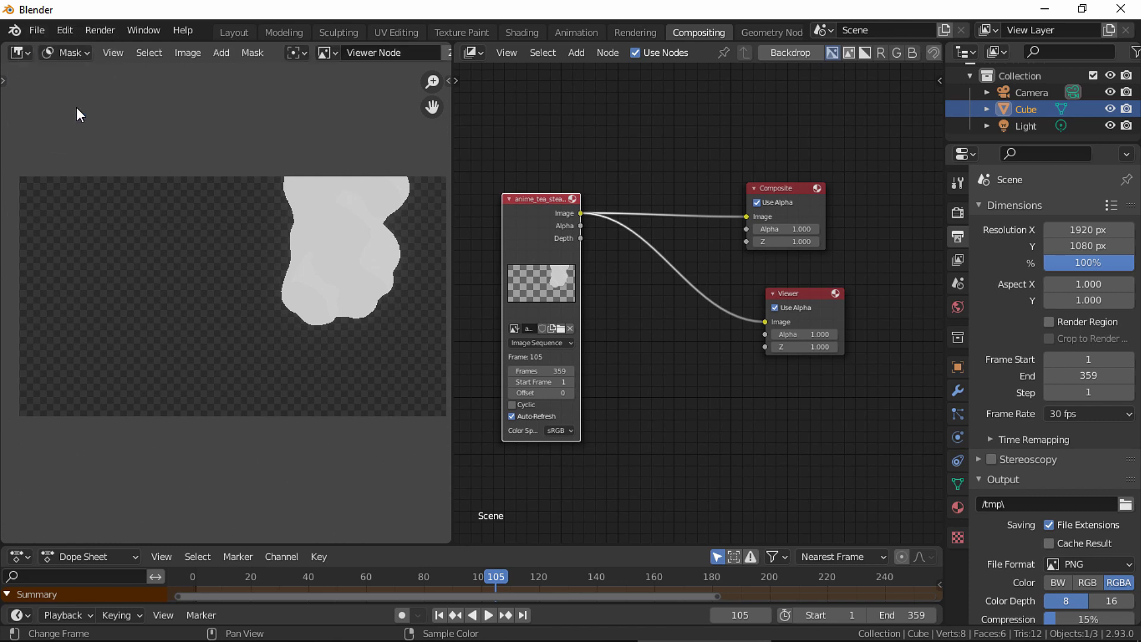
scroll(390, 51, down, 2)
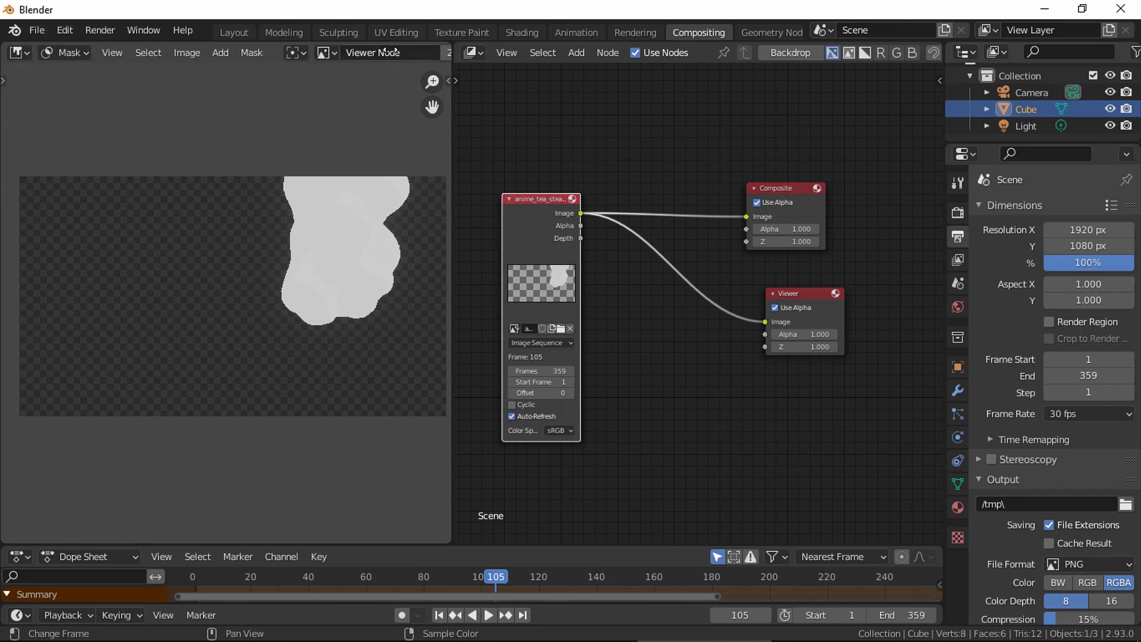
scroll(391, 52, down, 2)
scroll(375, 52, down, 2)
scroll(328, 45, down, 2)
scroll(328, 45, down, 1)
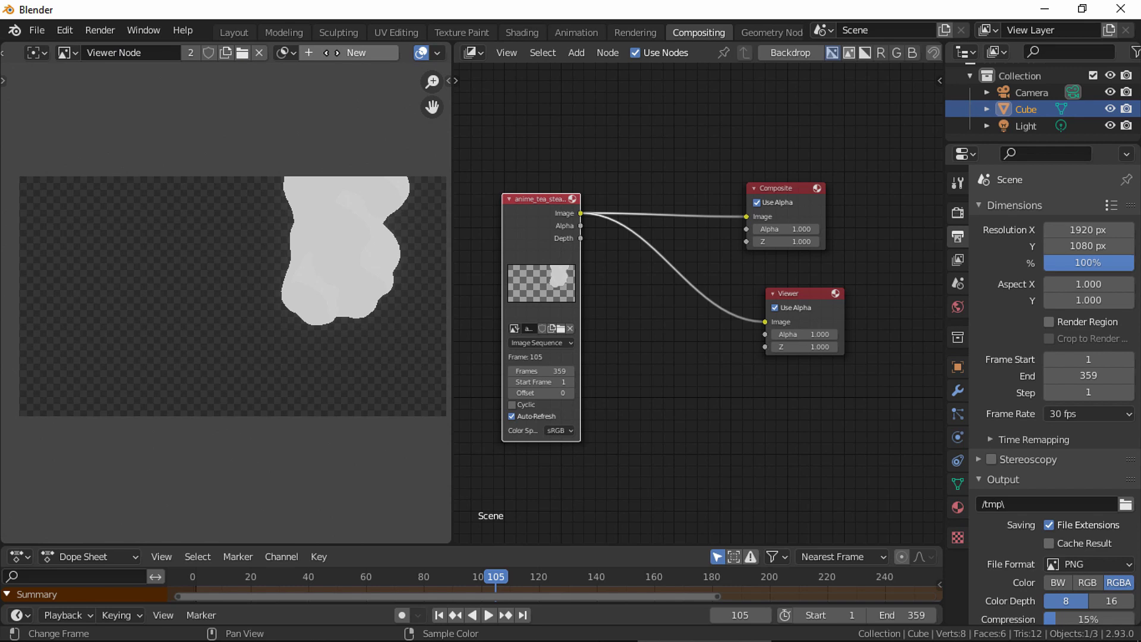
scroll(268, 53, down, 1)
- Create a new mask named Blur and widen the mask editor
click(259, 52)
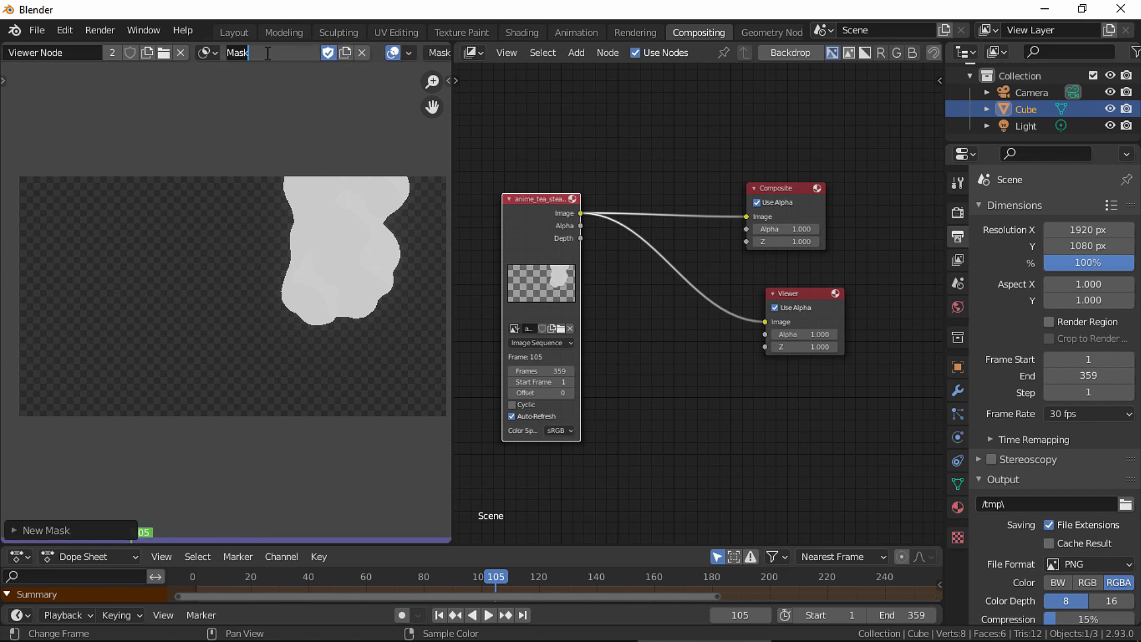
text(B)
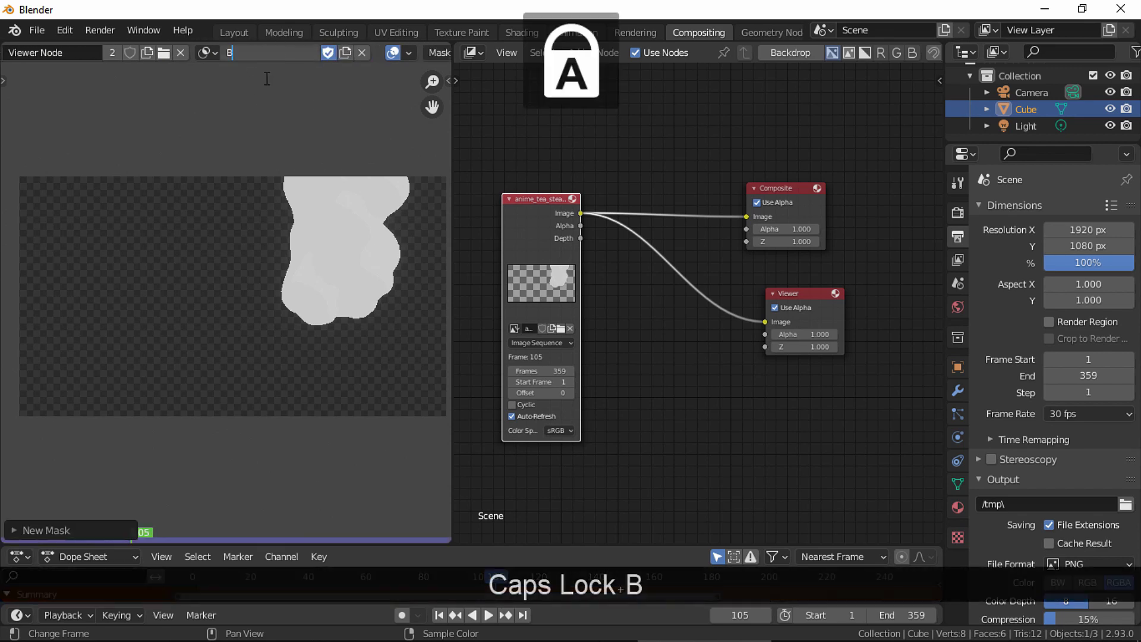
text(lur)
key(Return)
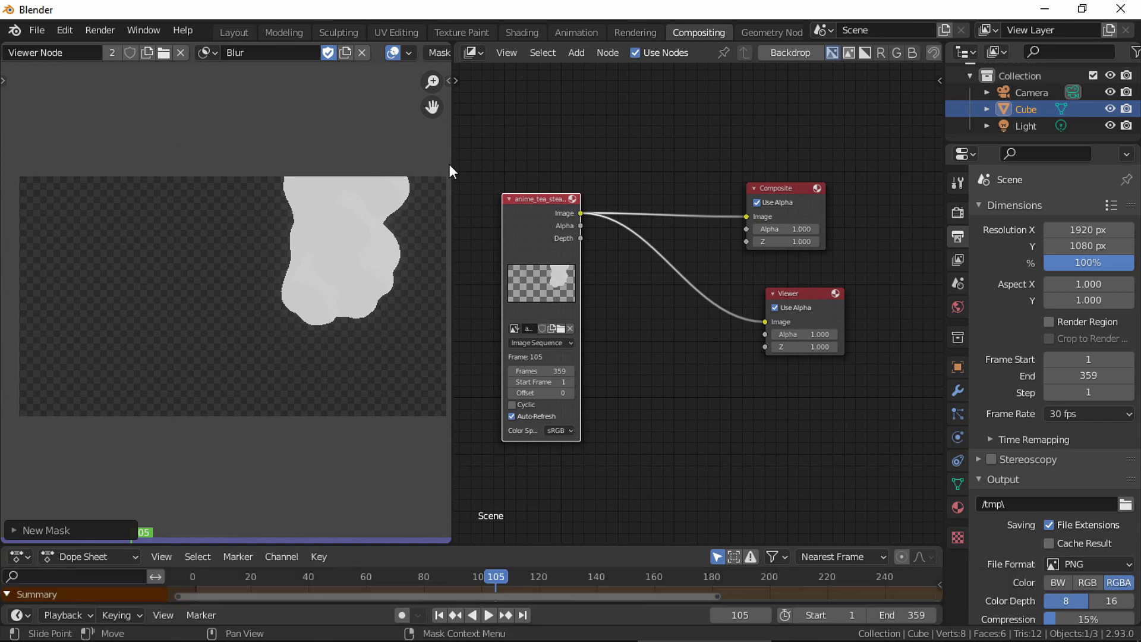
drag(451, 160, 542, 159)
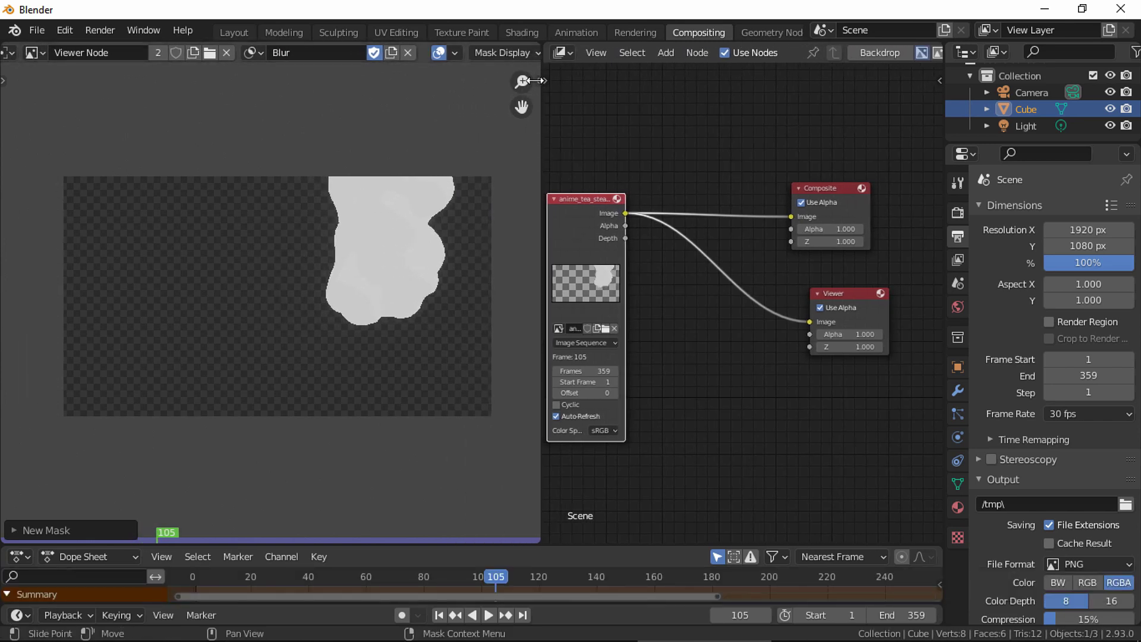
- Set the Blur mask's End Frame to 359 in the Mask sidebar, then zoom in
key(n)
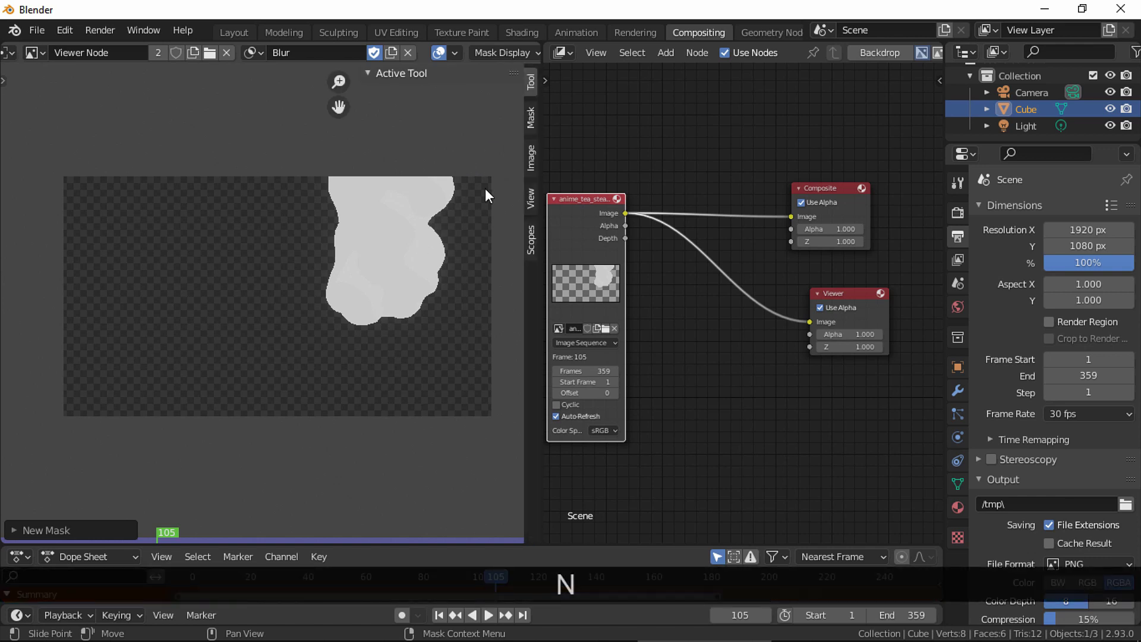
click(530, 115)
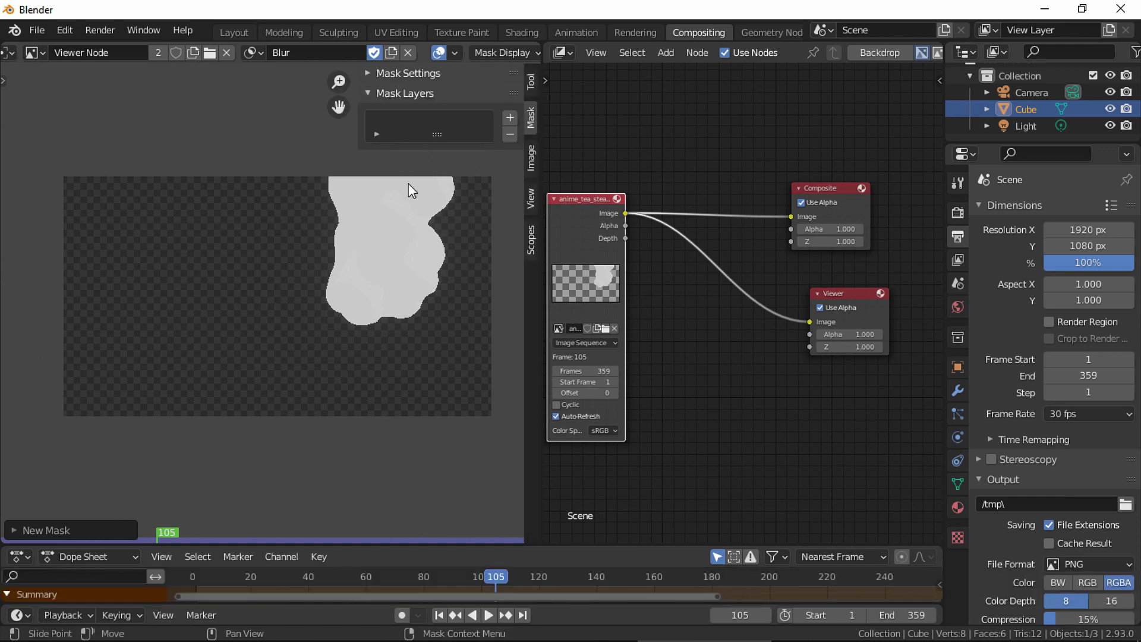
middle_drag(443, 269, 334, 294)
click(404, 73)
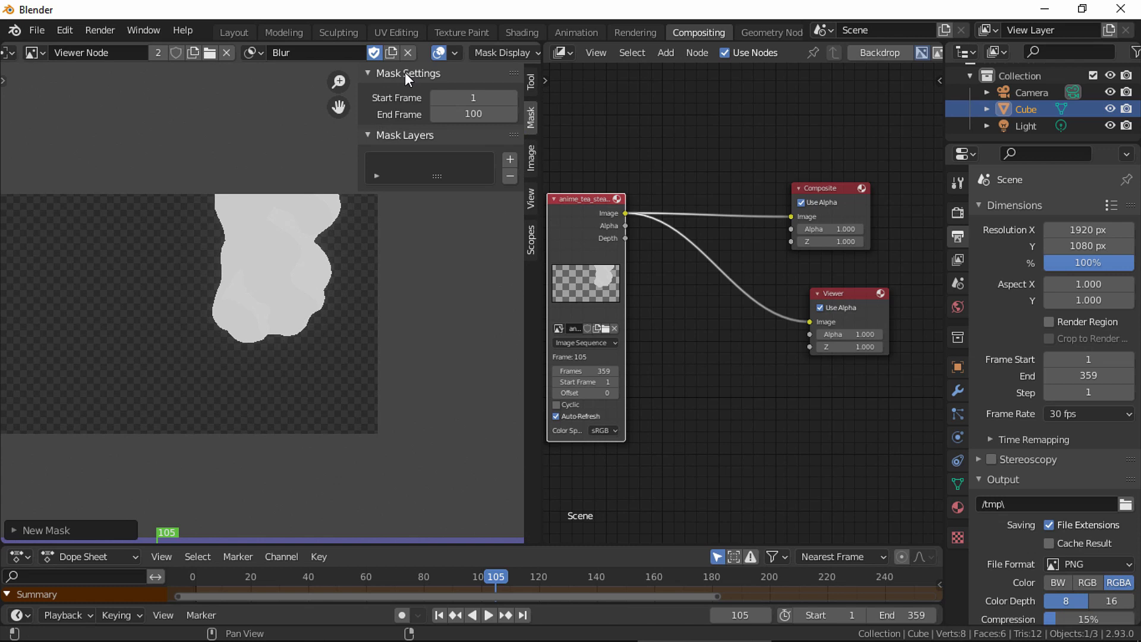
click(483, 114)
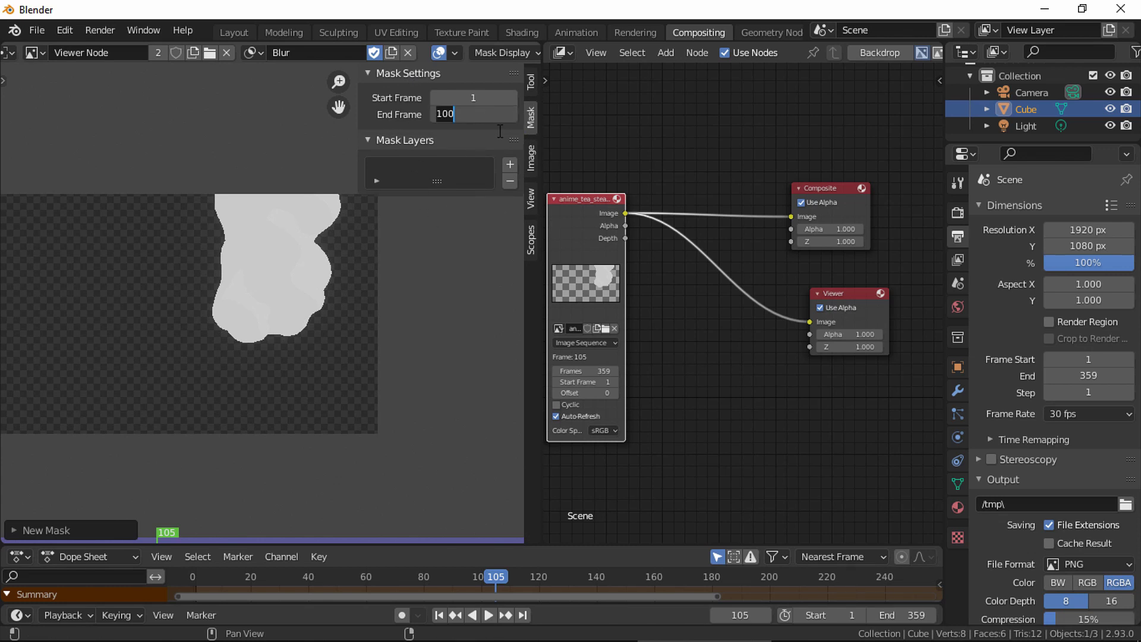
text(359)
key(Return)
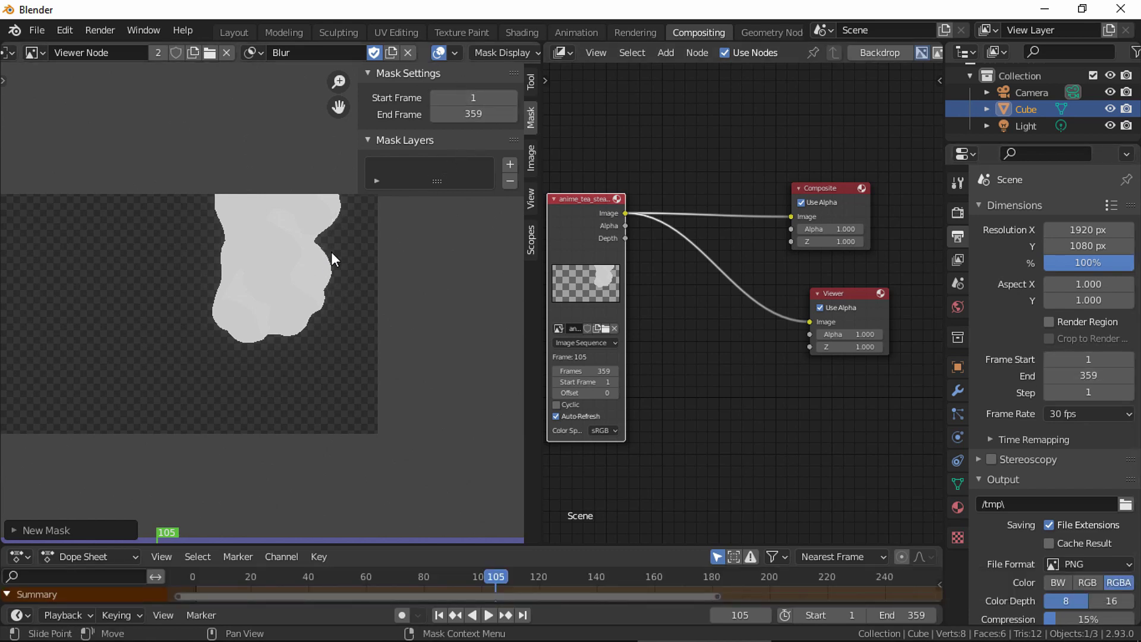
mouse_move(377, 292)
ctrl+middle_down()
mouse_move(346, 288)
mouse_move(401, 246)
mouse_move(358, 273)
ctrl+middle_up()
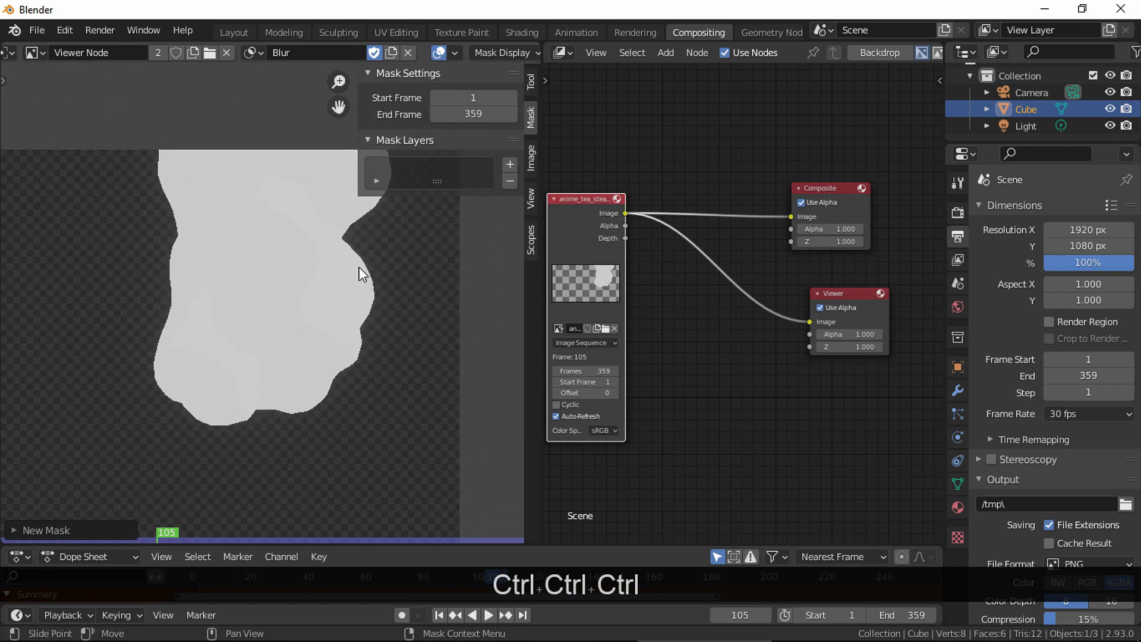
- Place mask points from the steam's left side across its top edge
ctrl+click(105, 207)
ctrl+click(175, 193)
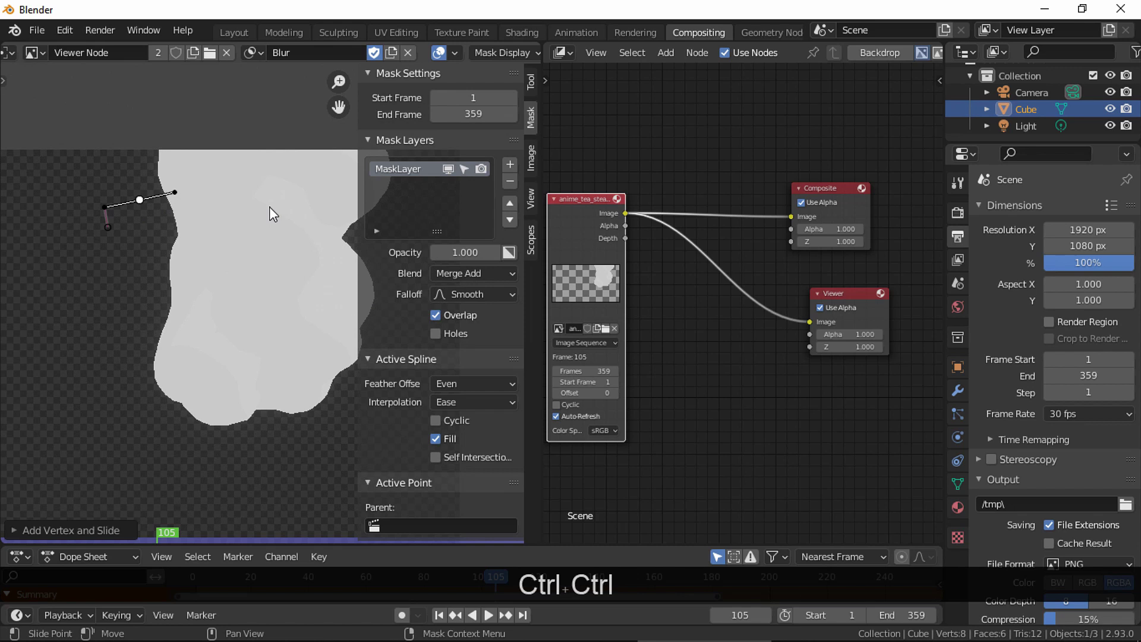
middle_drag(270, 205, 183, 209)
ctrl+click(156, 192)
ctrl+click(205, 216)
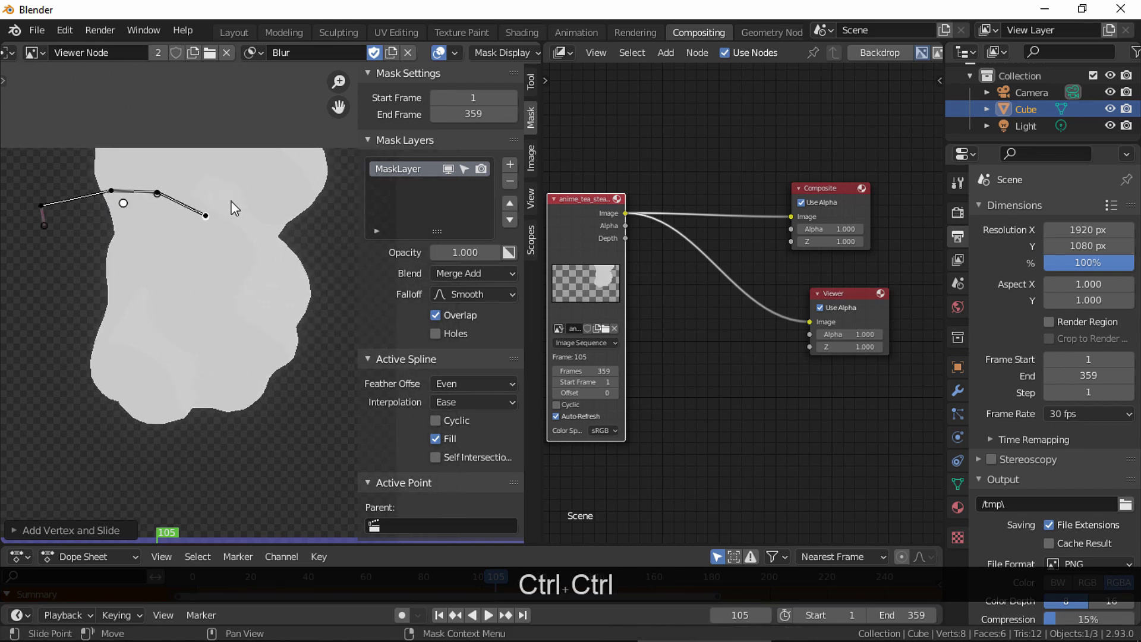
ctrl+click(255, 197)
ctrl+click(315, 203)
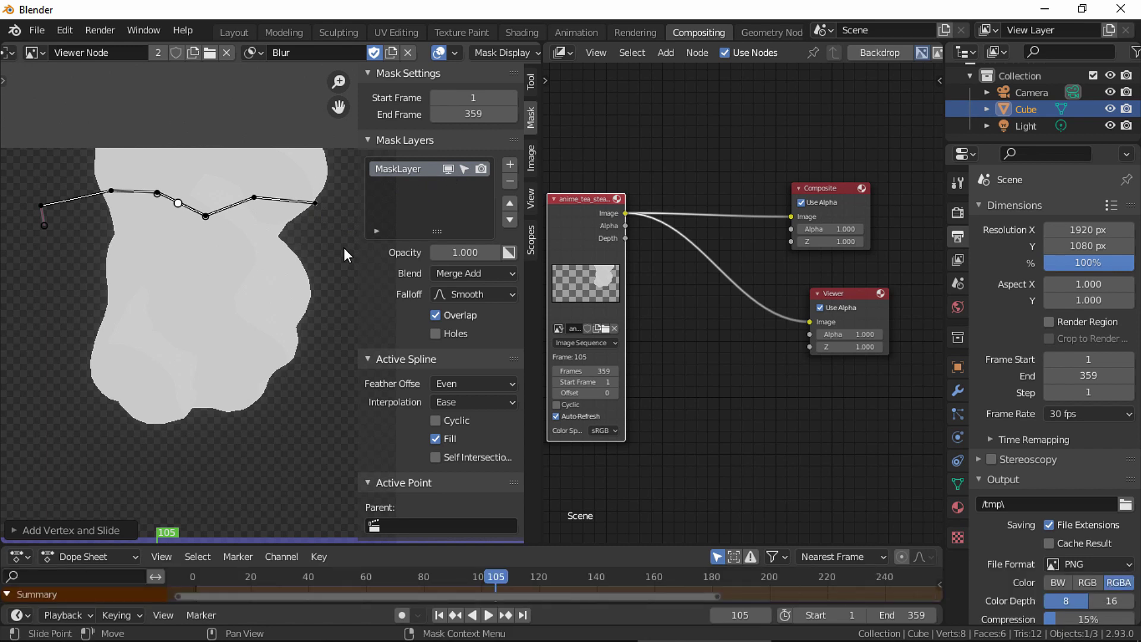
- Continue the mask outline down the right side, along the bottom, and up the left
ctrl+click(335, 227)
ctrl+click(330, 302)
ctrl+click(331, 339)
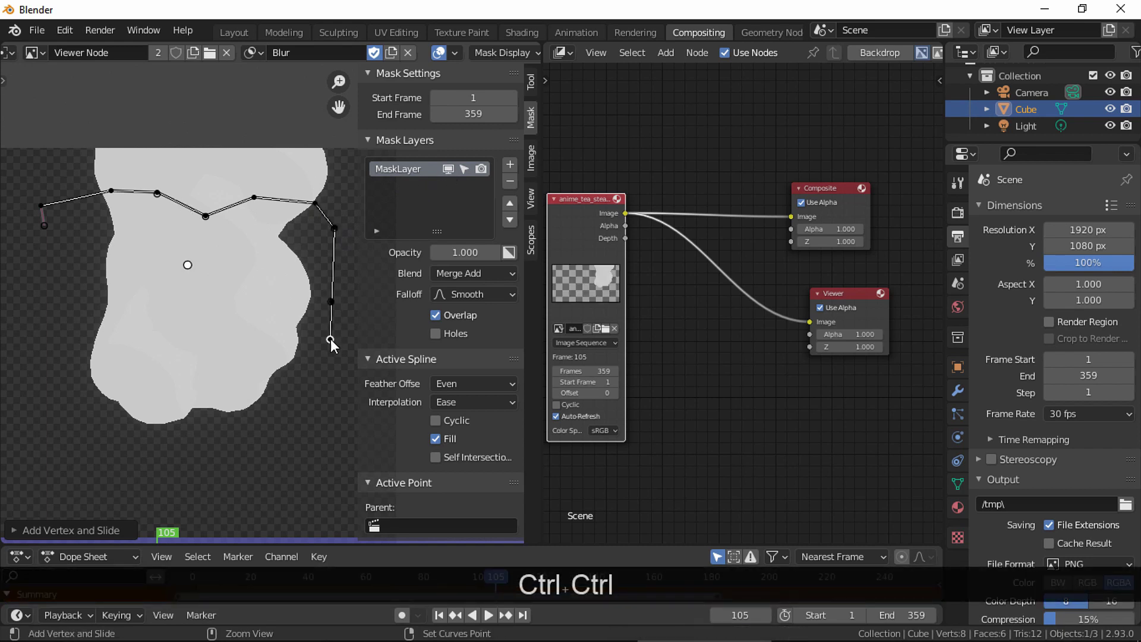
ctrl+click(271, 316)
ctrl+click(218, 335)
ctrl+click(171, 304)
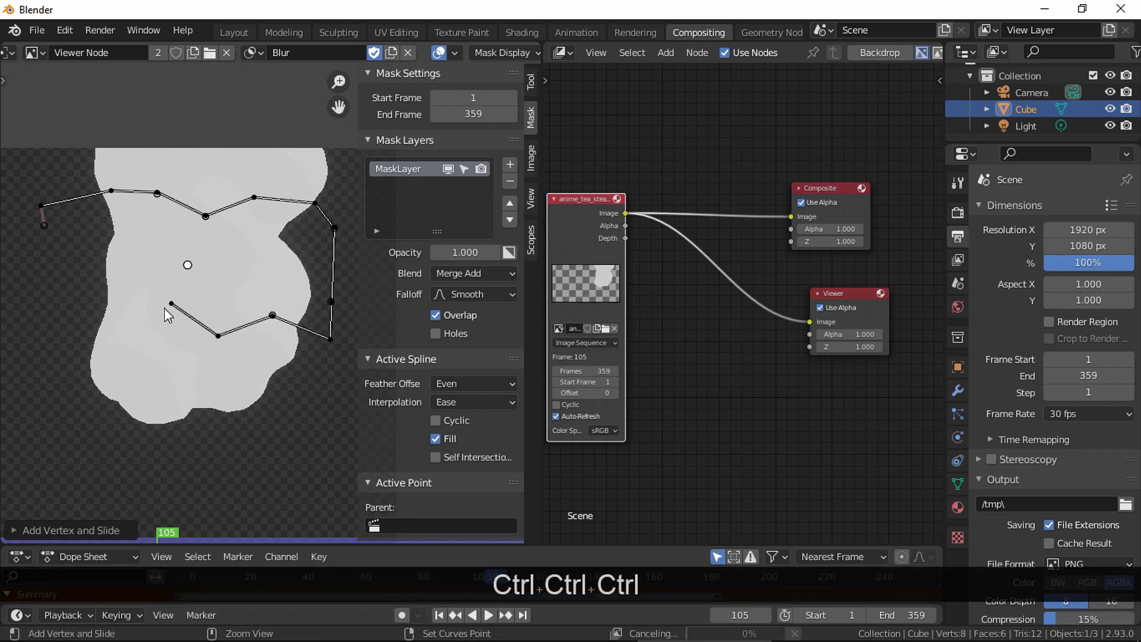
ctrl+click(119, 315)
ctrl+click(80, 317)
ctrl+click(58, 284)
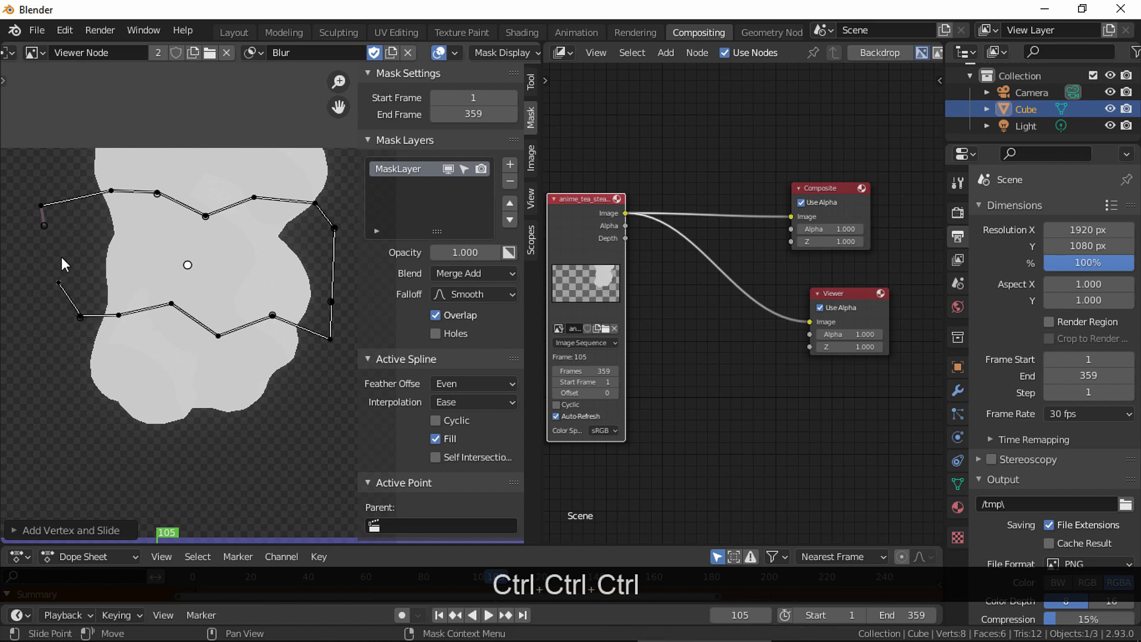
- Close the mask outline into a loop and adjust its bottom points, undoing unwanted moves
right_click(60, 281)
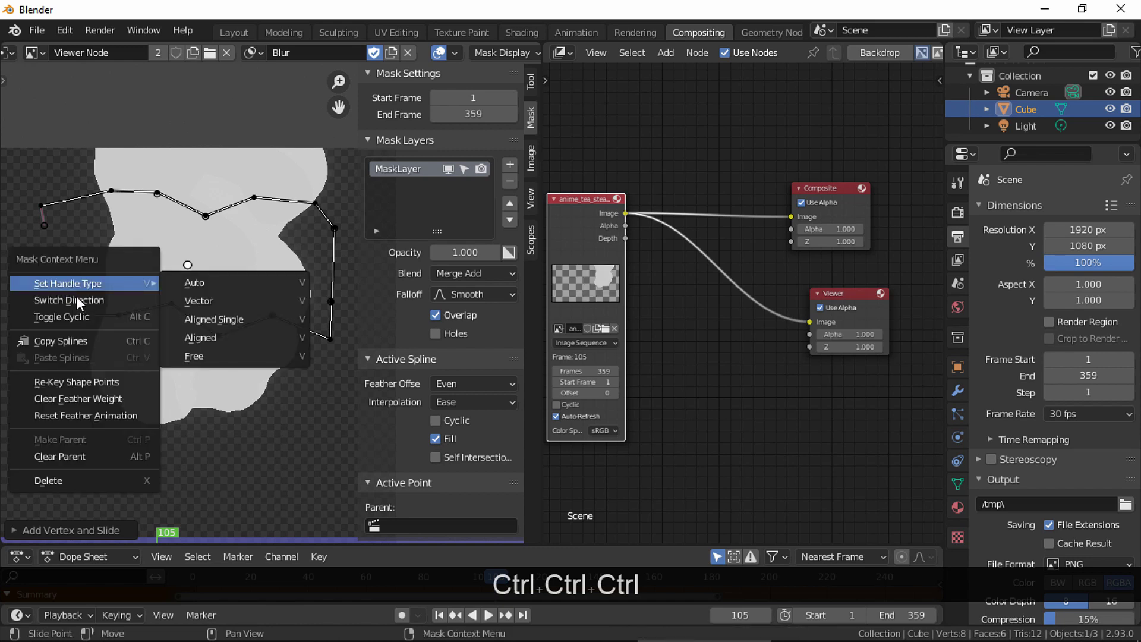
click(84, 317)
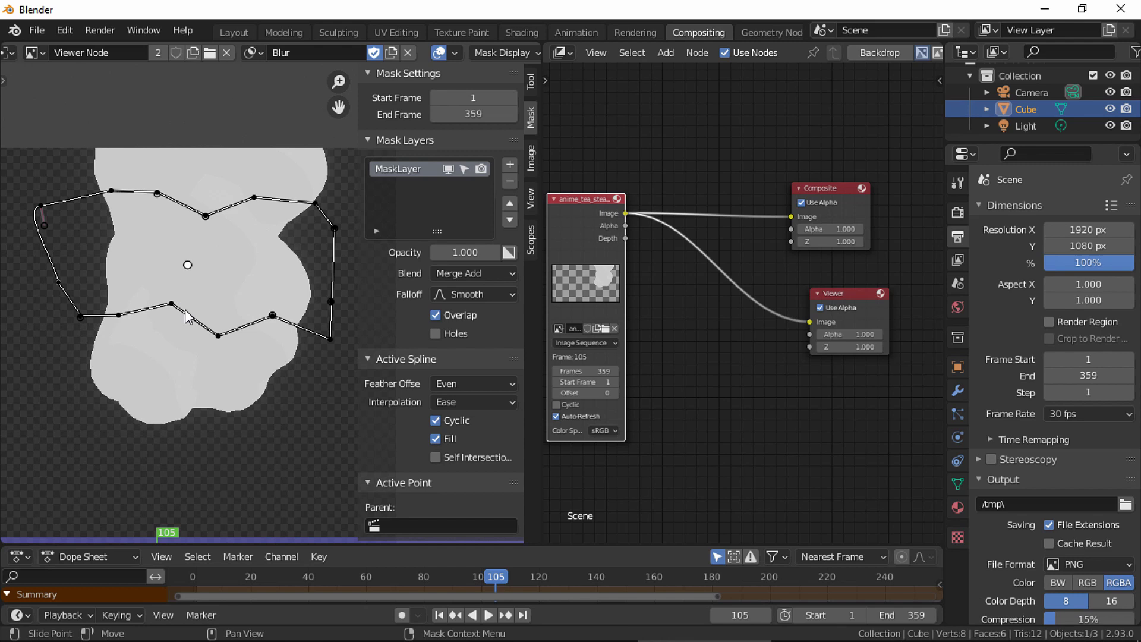
drag(216, 334, 167, 318)
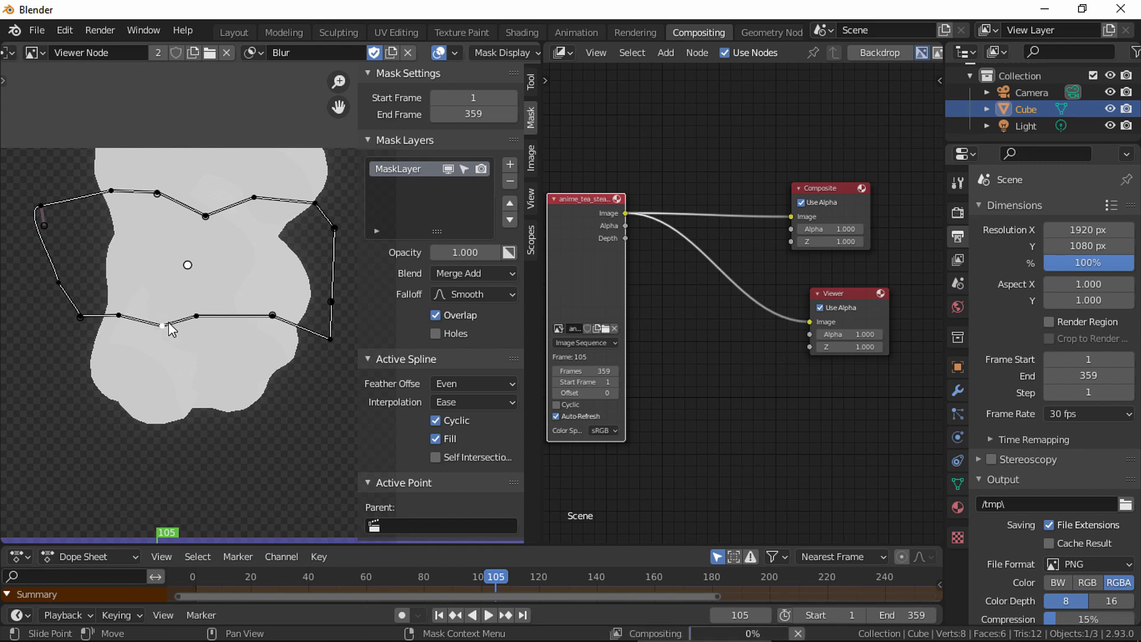
key(ctrl+z)
drag(273, 307, 270, 327)
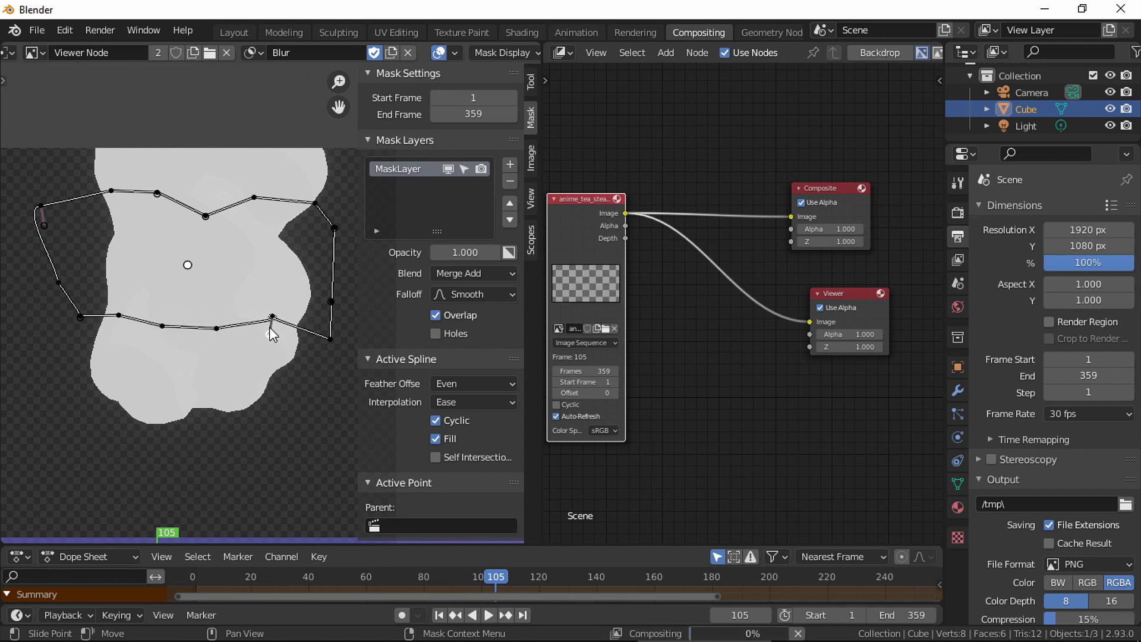
key(ctrl+z)
key(ctrl+z)
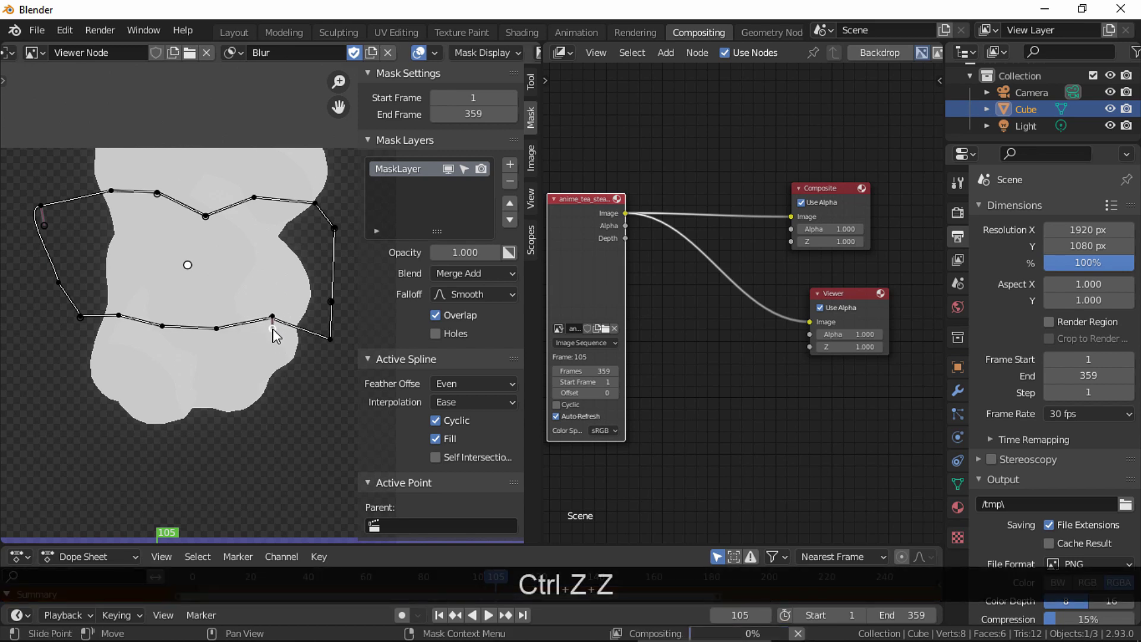
key(ctrl+z)
mouse_move(324, 335)
mouse_down()
mouse_move(318, 327)
mouse_move(329, 326)
mouse_up()
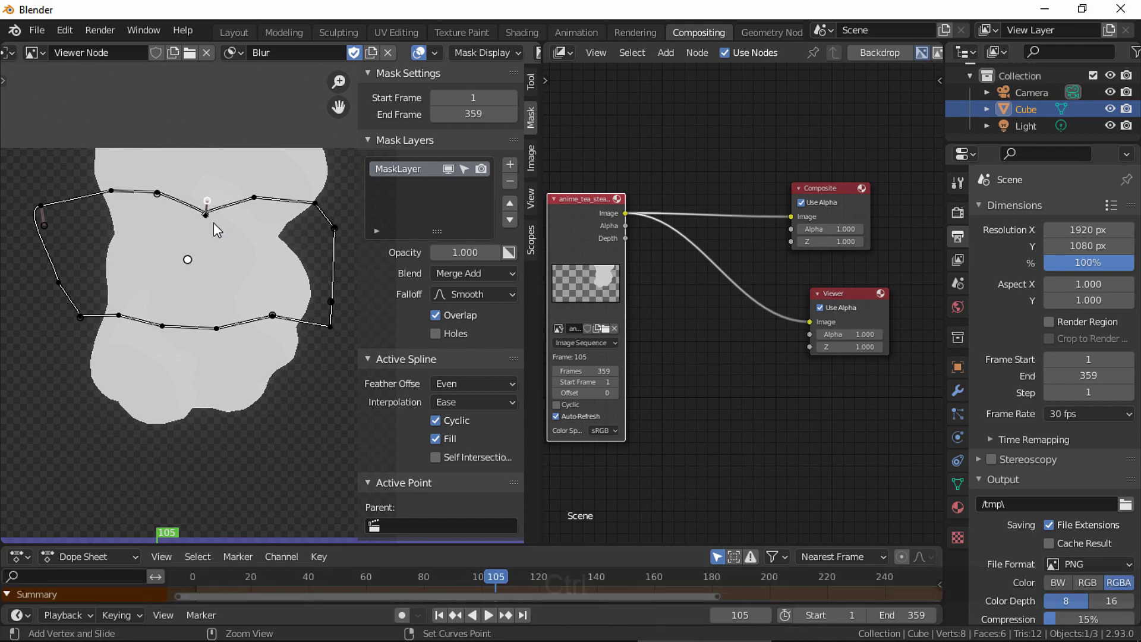
key(ctrl+z)
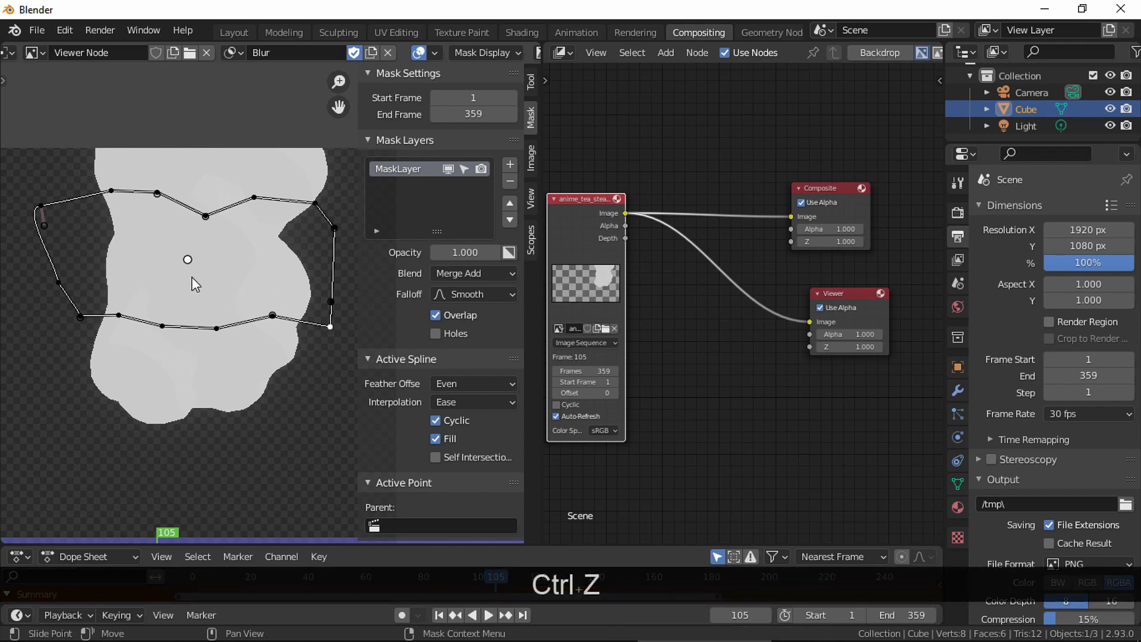
- Add a Mask node below the Image node
key(shift+a)
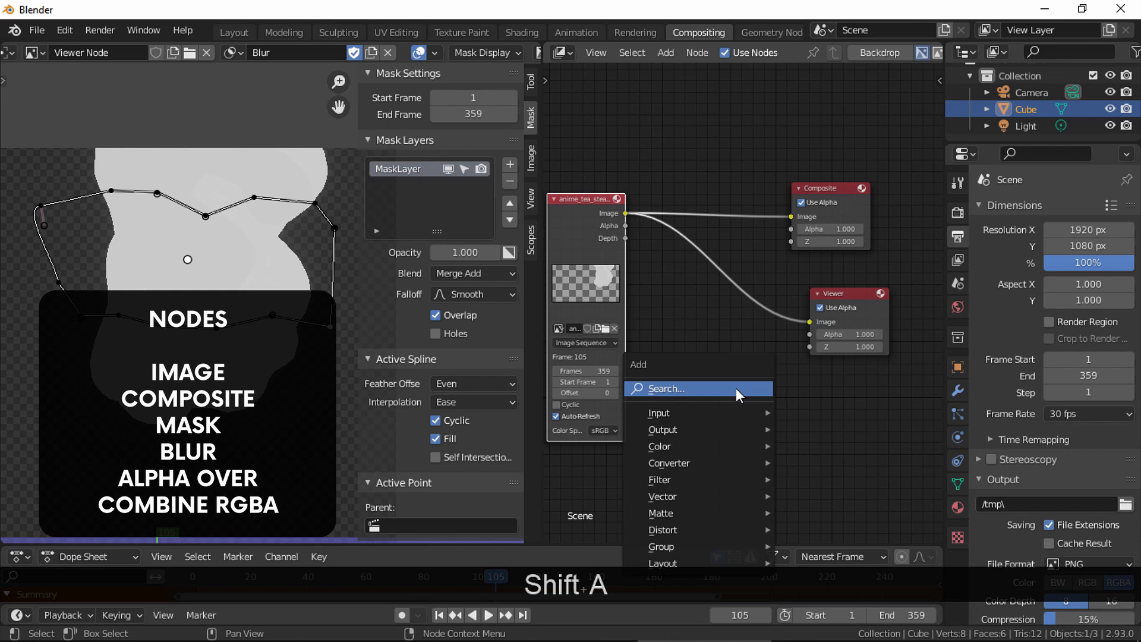
click(744, 388)
text(mas)
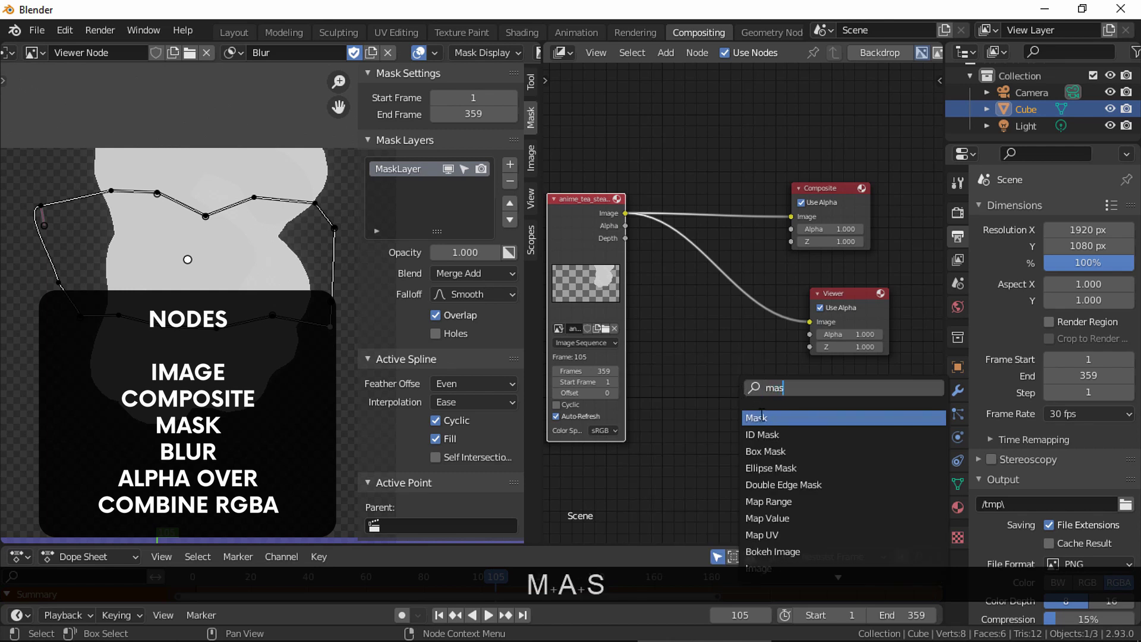
click(758, 417)
click(709, 422)
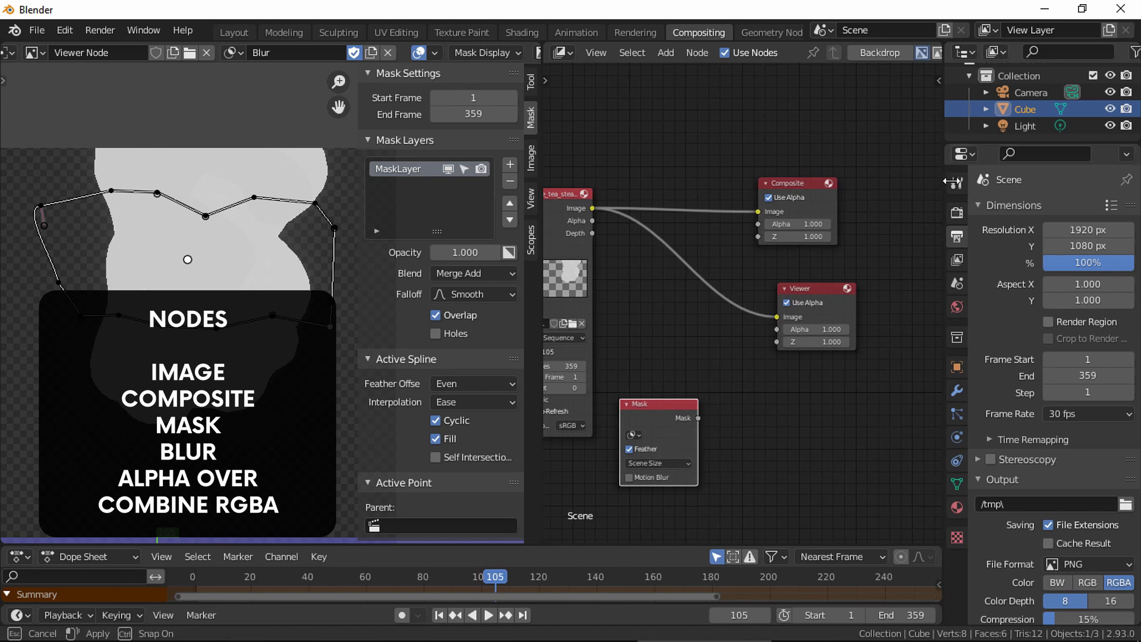
- Widen and recentre the node editor, then add a Blur node
drag(942, 183, 1040, 183)
key(Home)
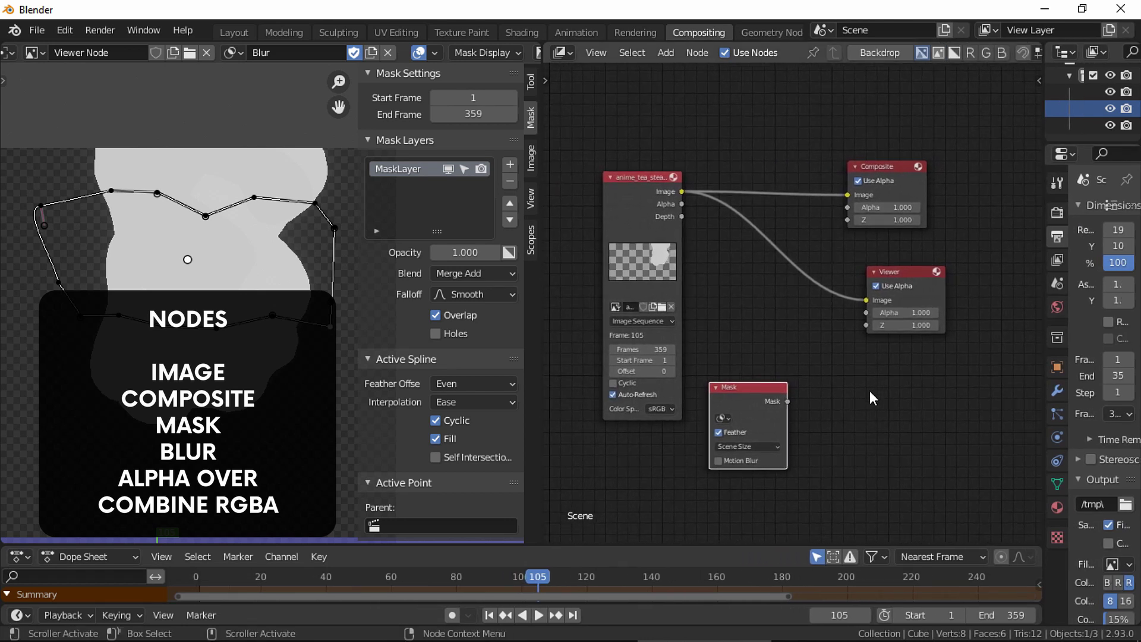
key(shift+a)
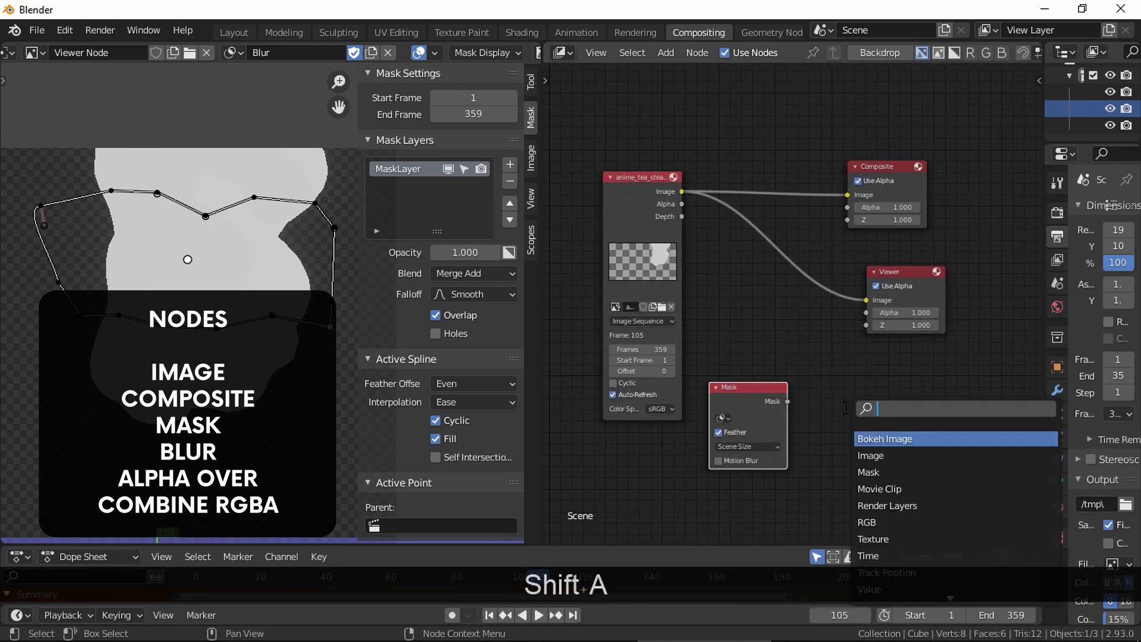
text(blu)
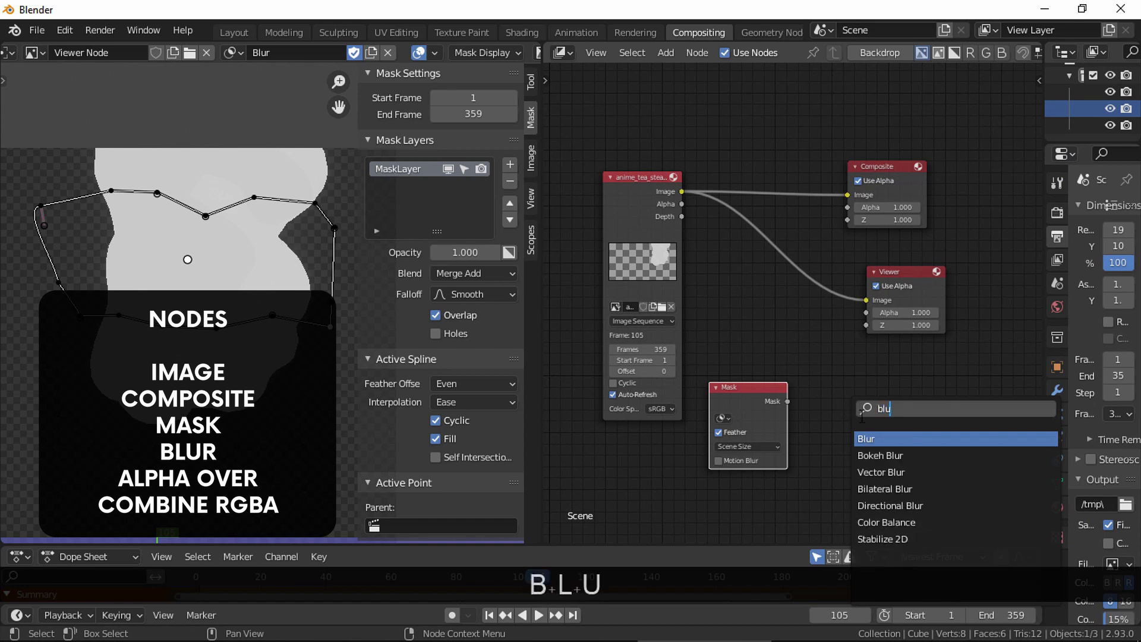
click(867, 437)
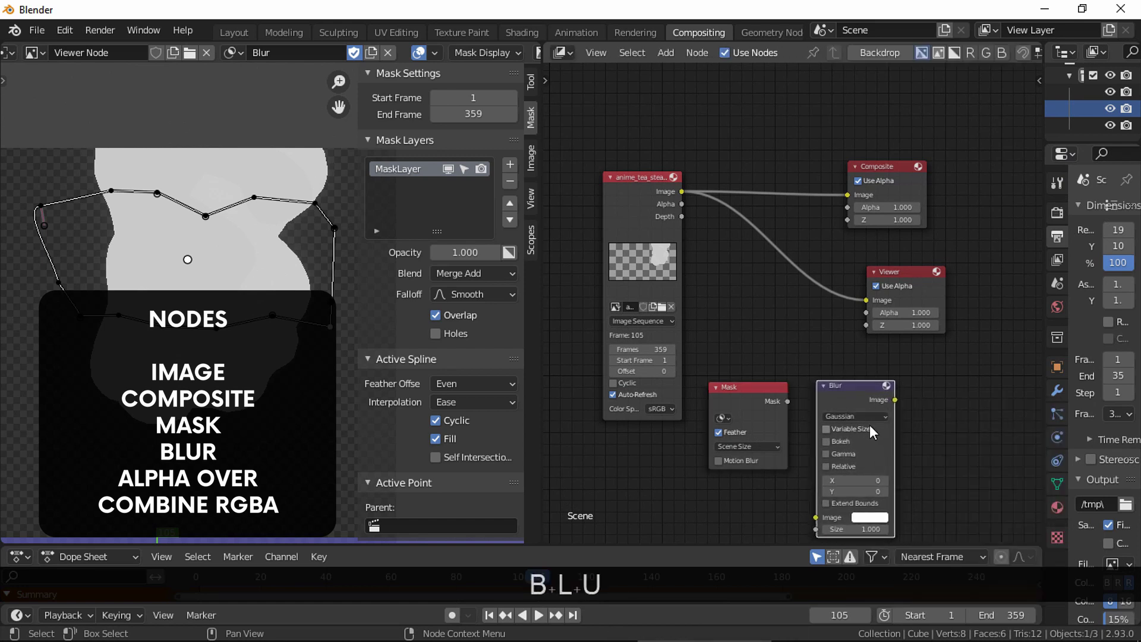
- Move the Composite and Viewer nodes together up and to the right
middle_drag(925, 415, 868, 397)
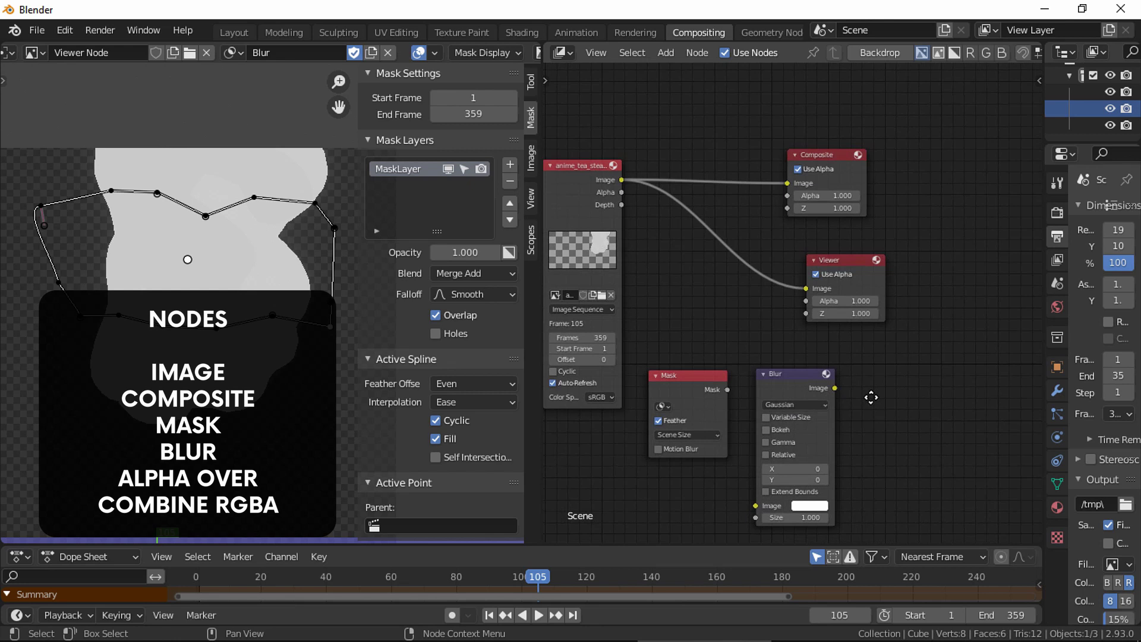
drag(903, 203, 818, 265)
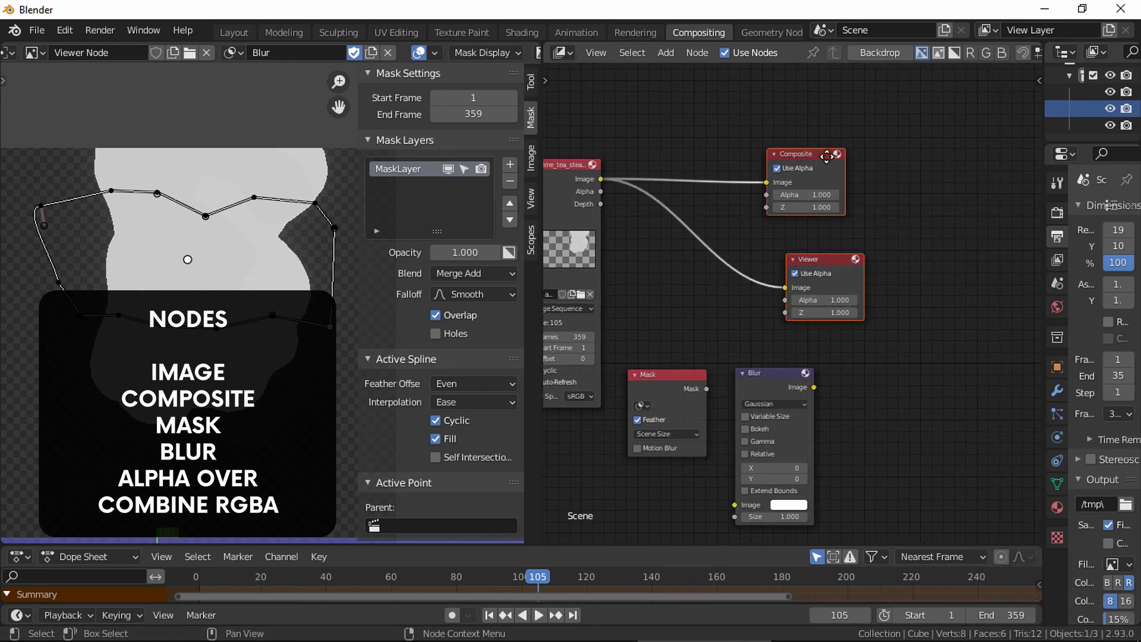
drag(827, 155, 967, 102)
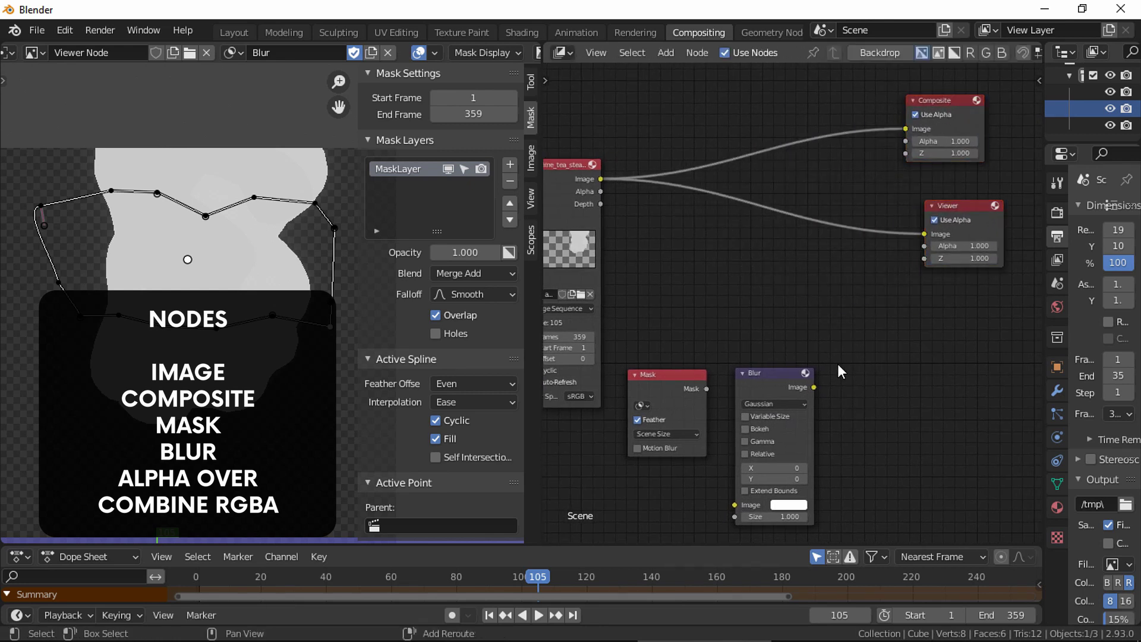
- Add an Alpha Over node to the right of Blur
key(shift+a)
click(834, 362)
text(a)
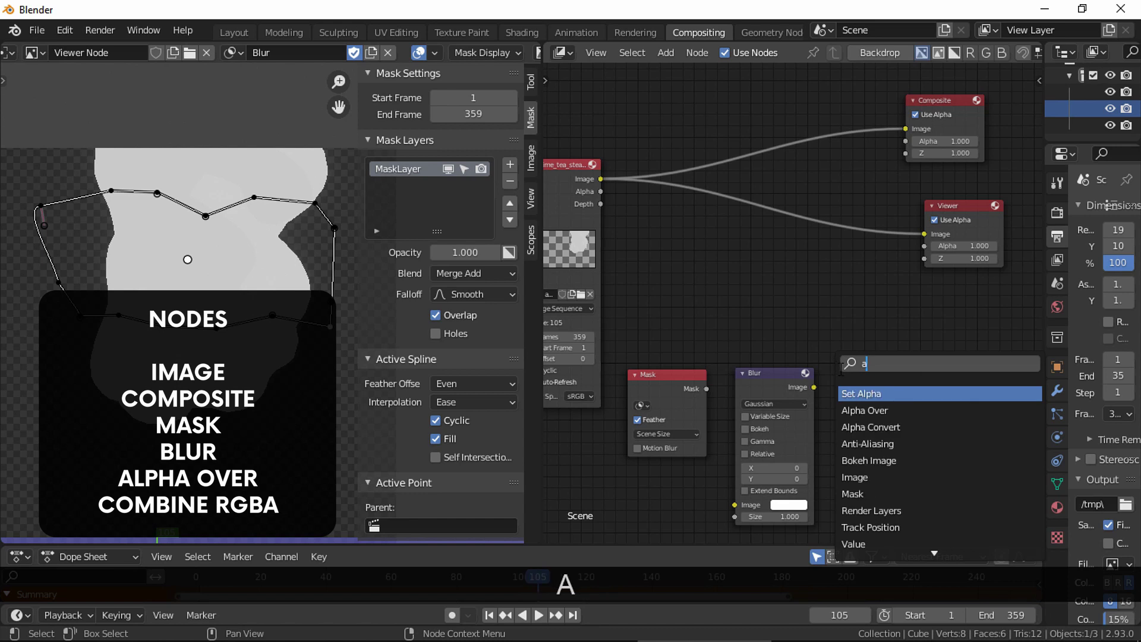
text(lp)
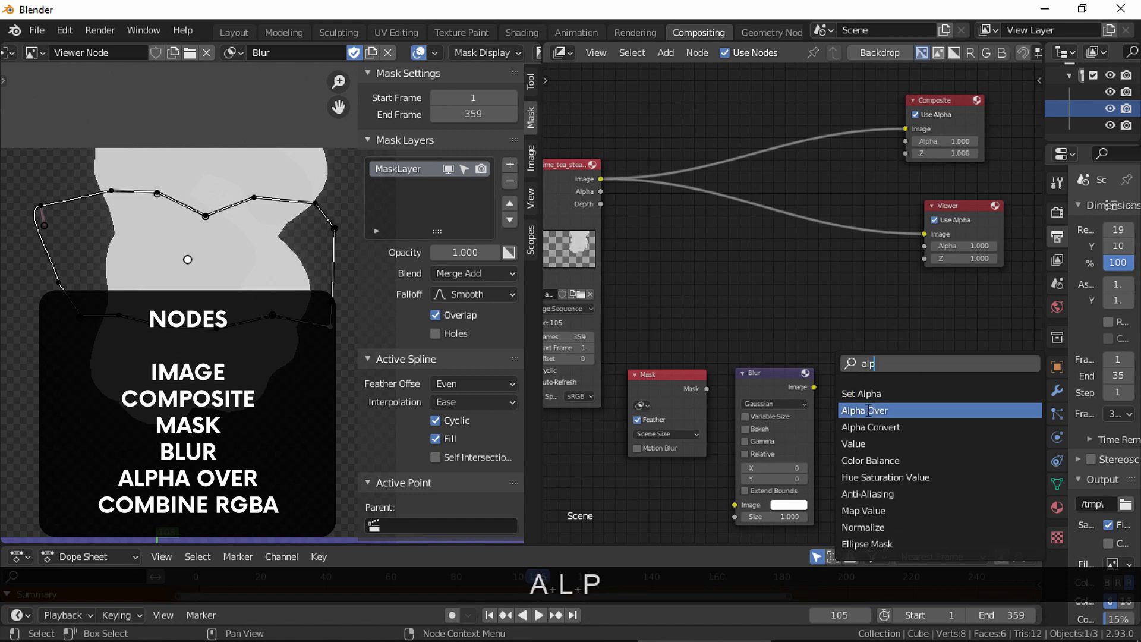
click(870, 410)
click(883, 405)
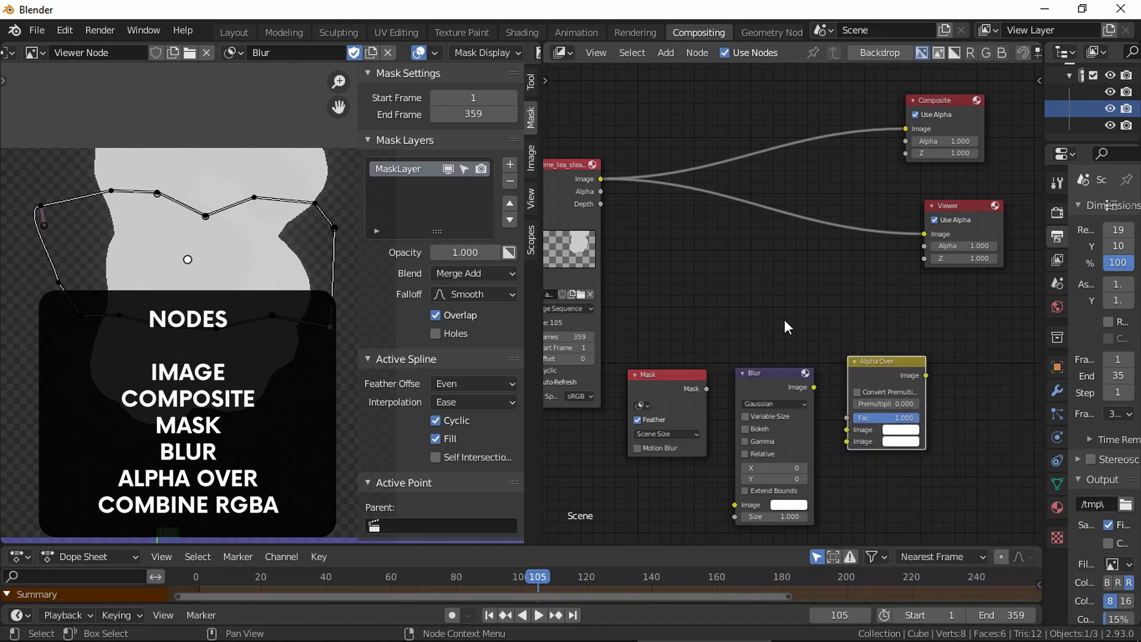
key(shift)
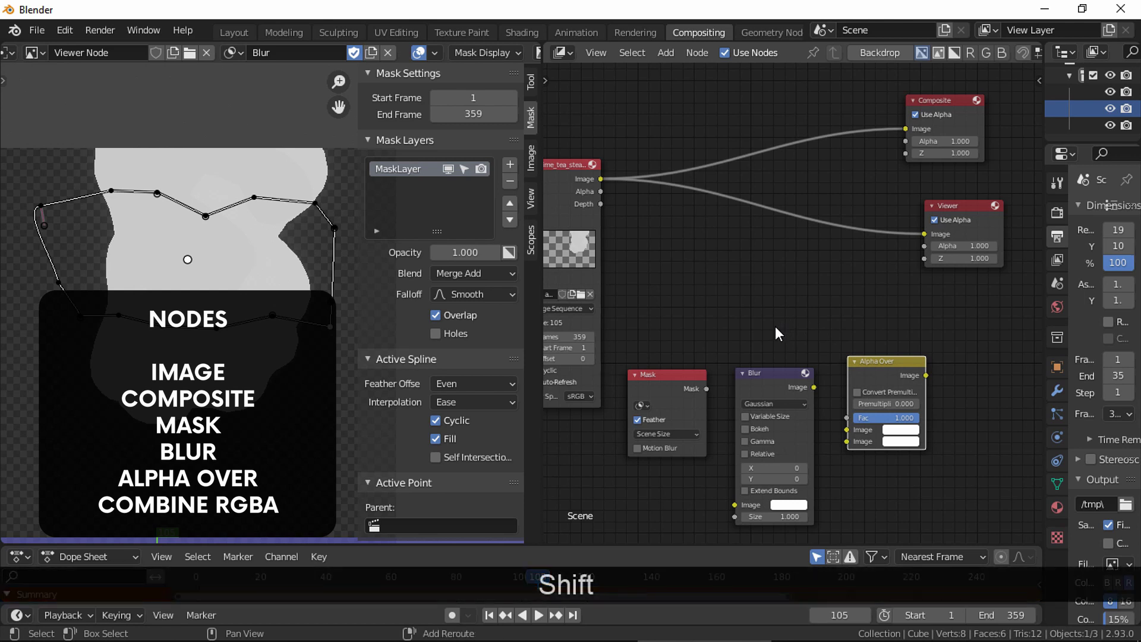
- Add a Combine RGBA node above the Mask node
key(shift+a)
click(778, 320)
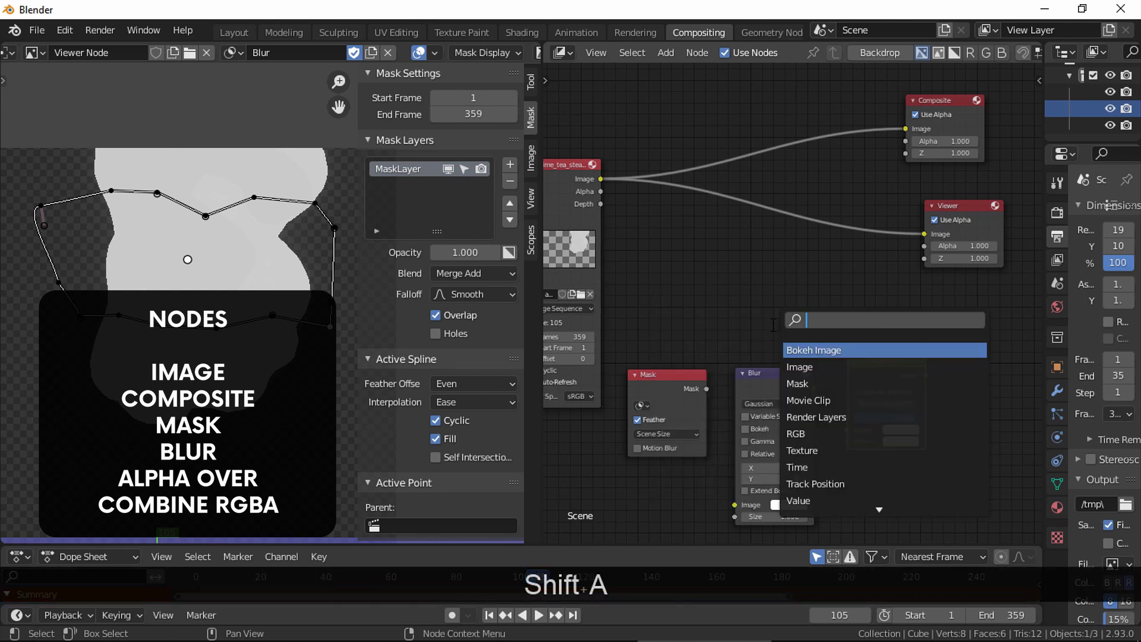
text(com)
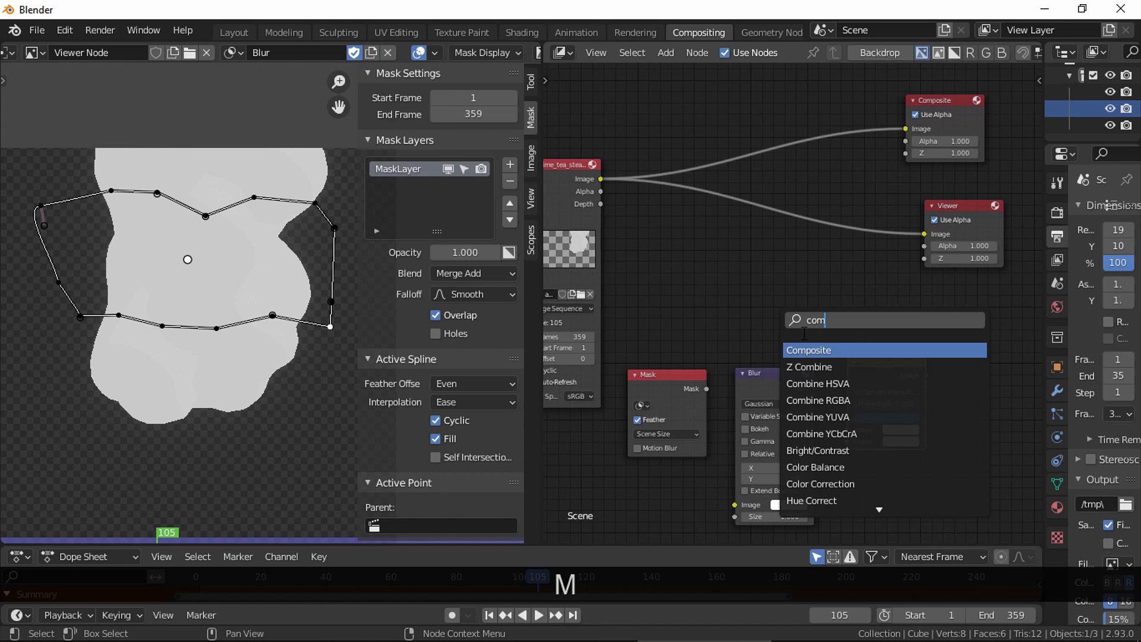
click(833, 400)
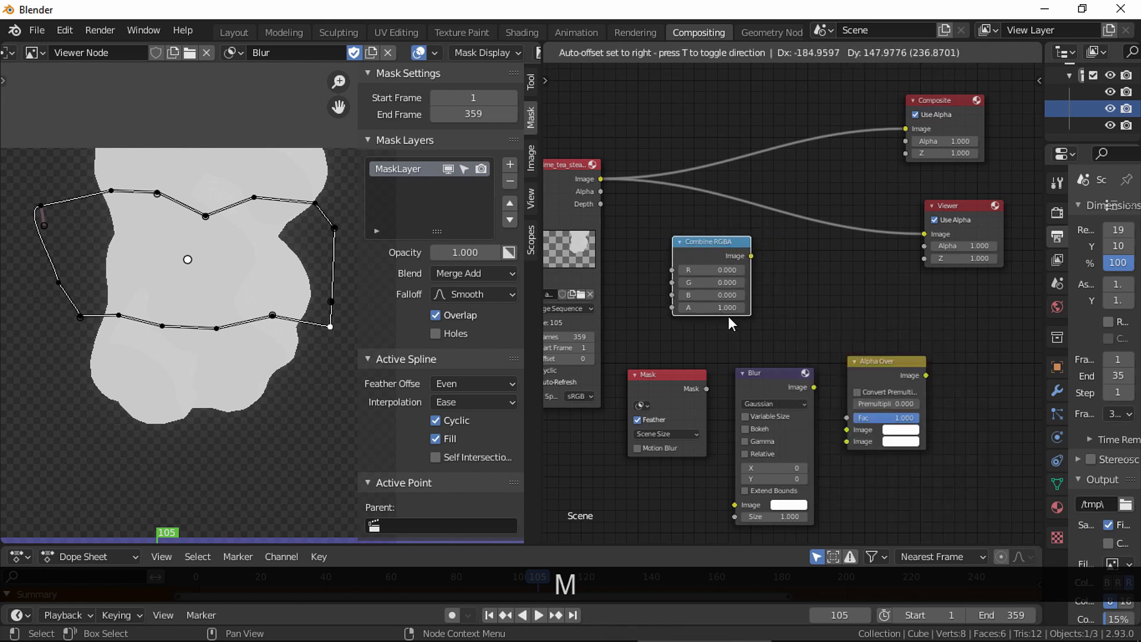
click(727, 316)
- Connect Mask to Blur's Image input and Blur's output to Alpha Over's Fac
drag(707, 388, 730, 500)
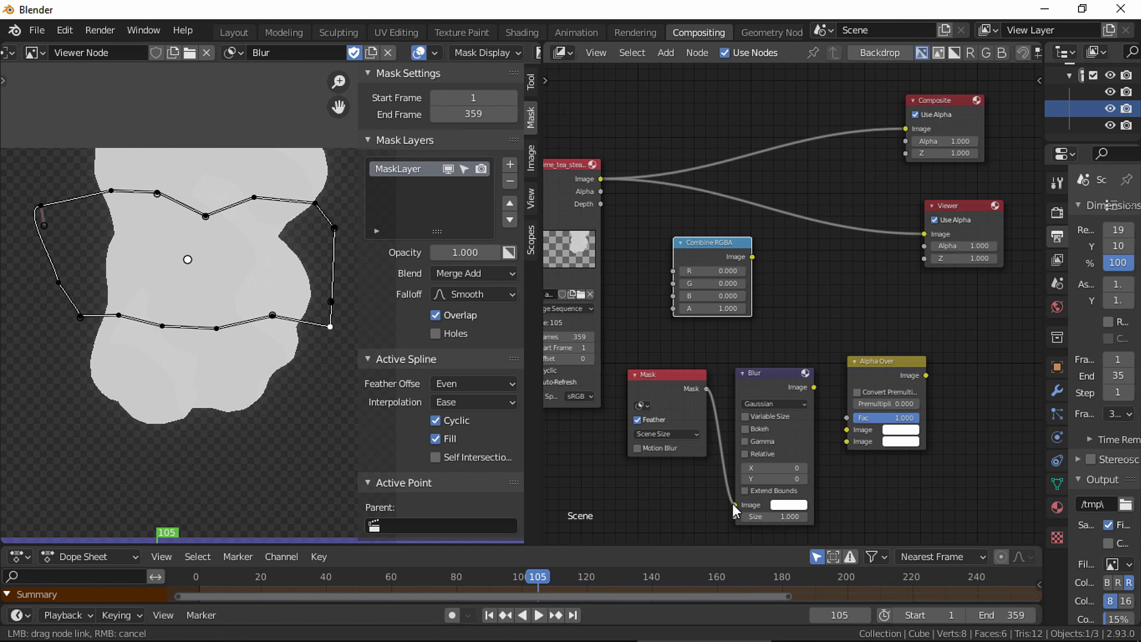
drag(732, 503, 732, 503)
drag(877, 365, 877, 322)
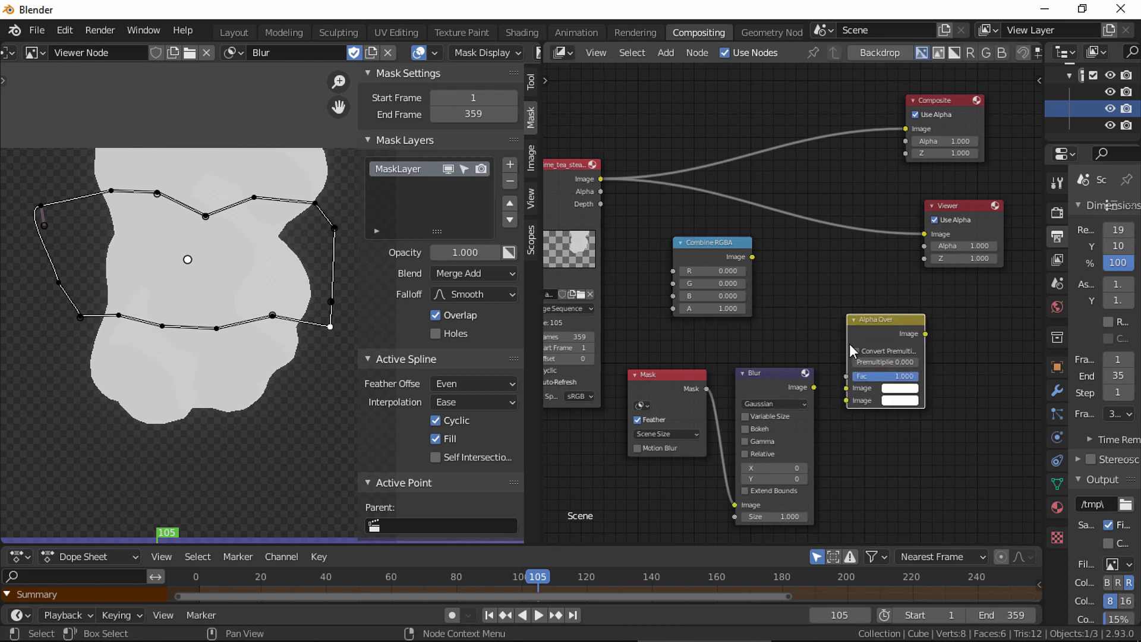
drag(814, 387, 843, 376)
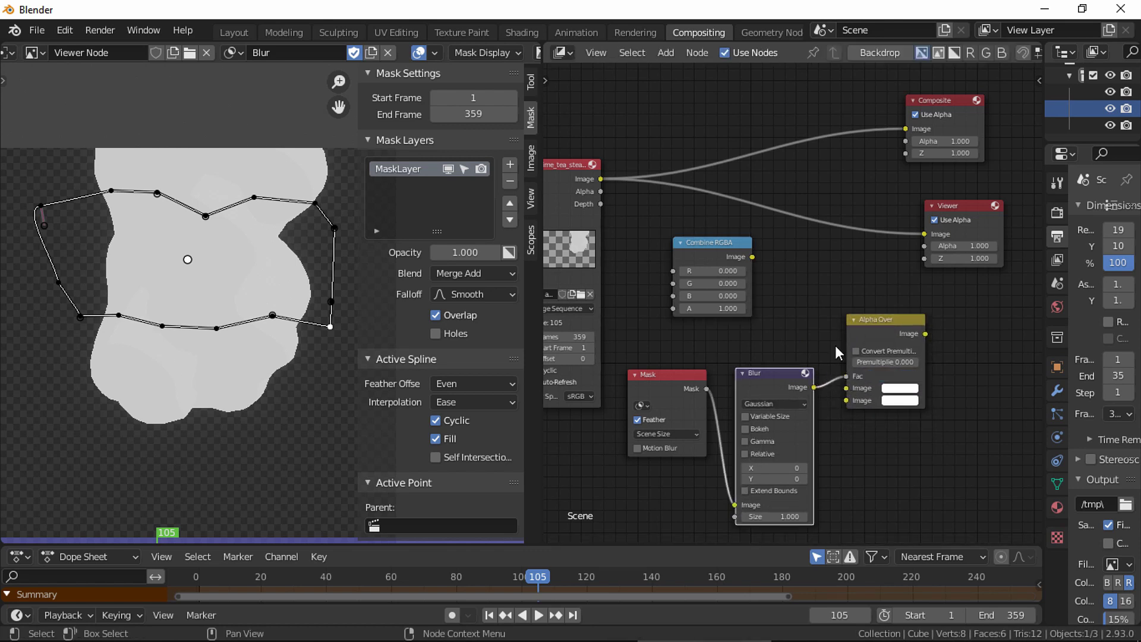
drag(869, 325, 881, 283)
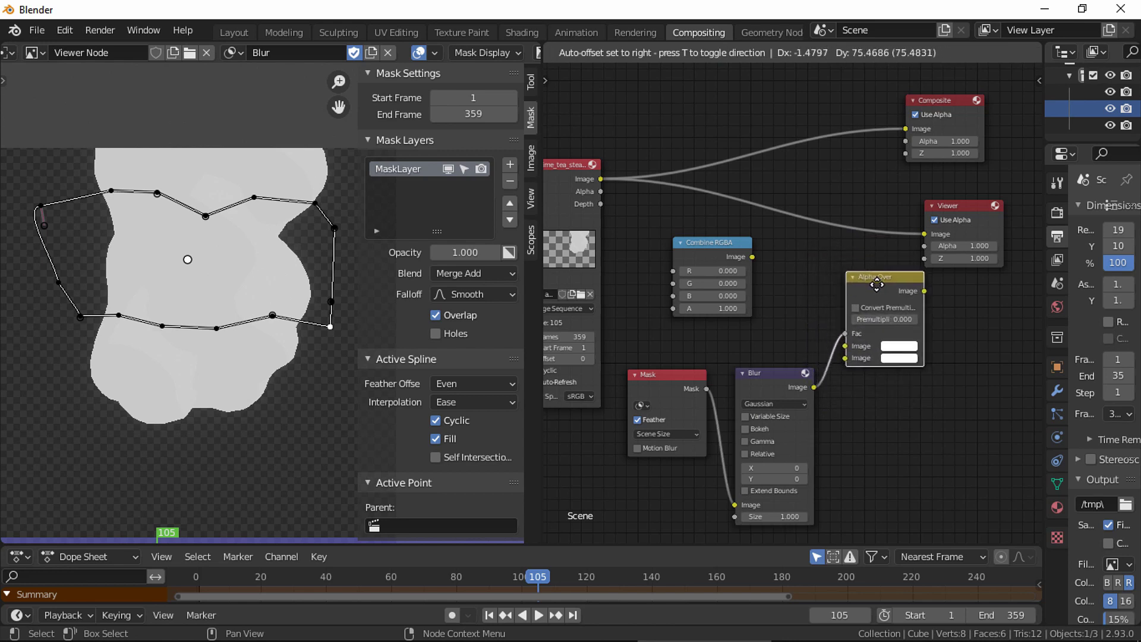
- Plug Combine RGBA and the steam image into Alpha Over's two Image inputs
drag(752, 257, 873, 356)
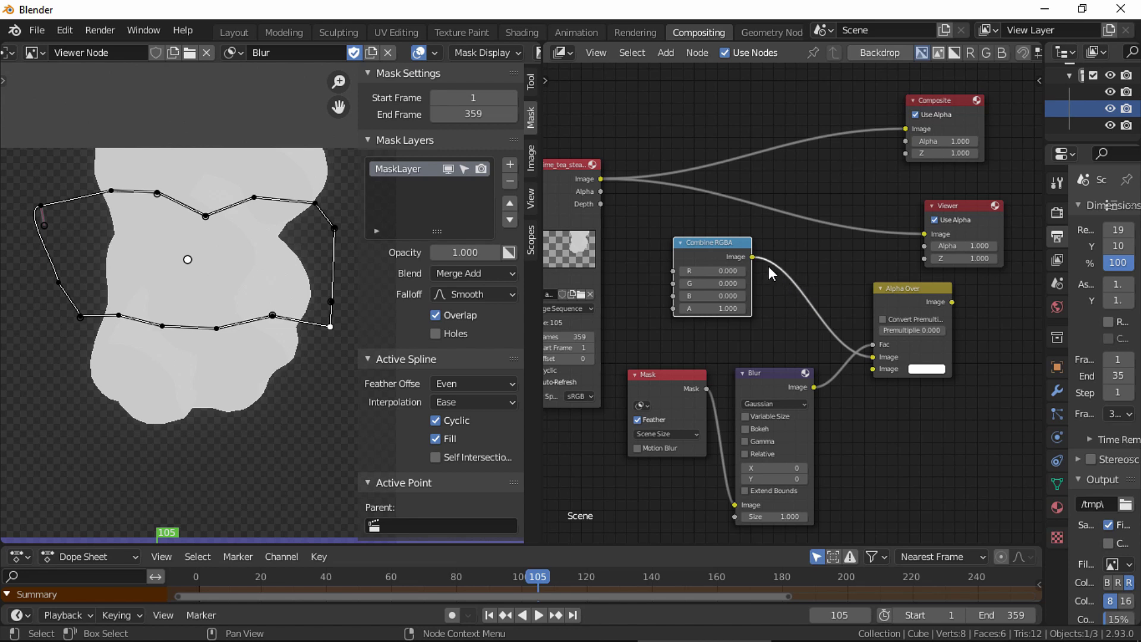
drag(603, 180, 872, 367)
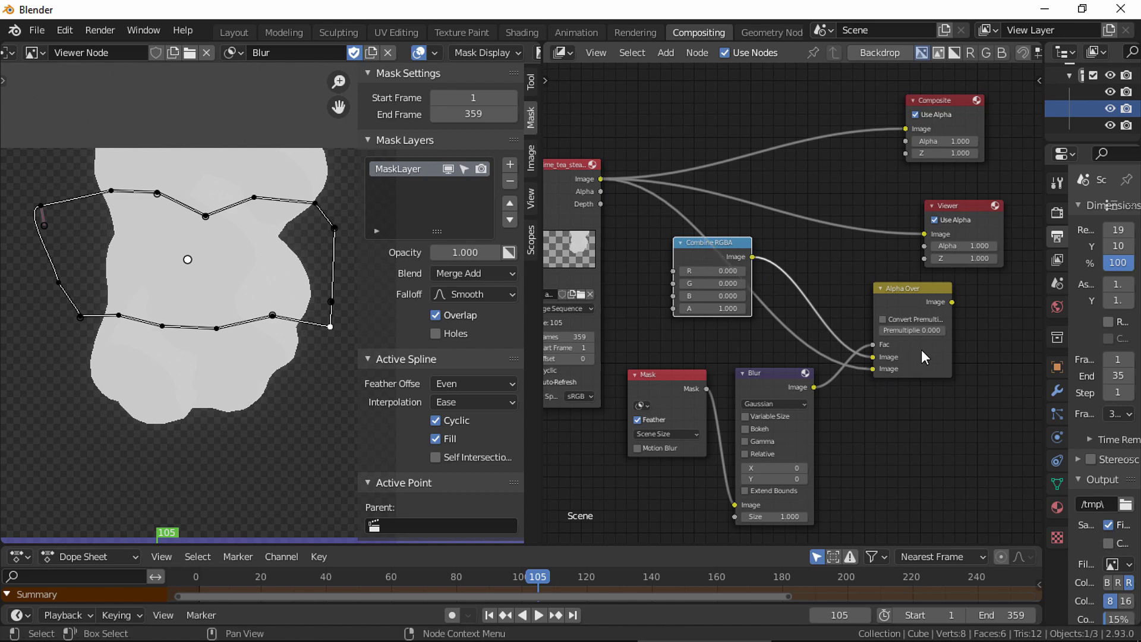
middle_drag(921, 349, 900, 189)
- Route Alpha Over's result to both the Composite and Viewer nodes and tidy the layout
drag(963, 129, 843, 294)
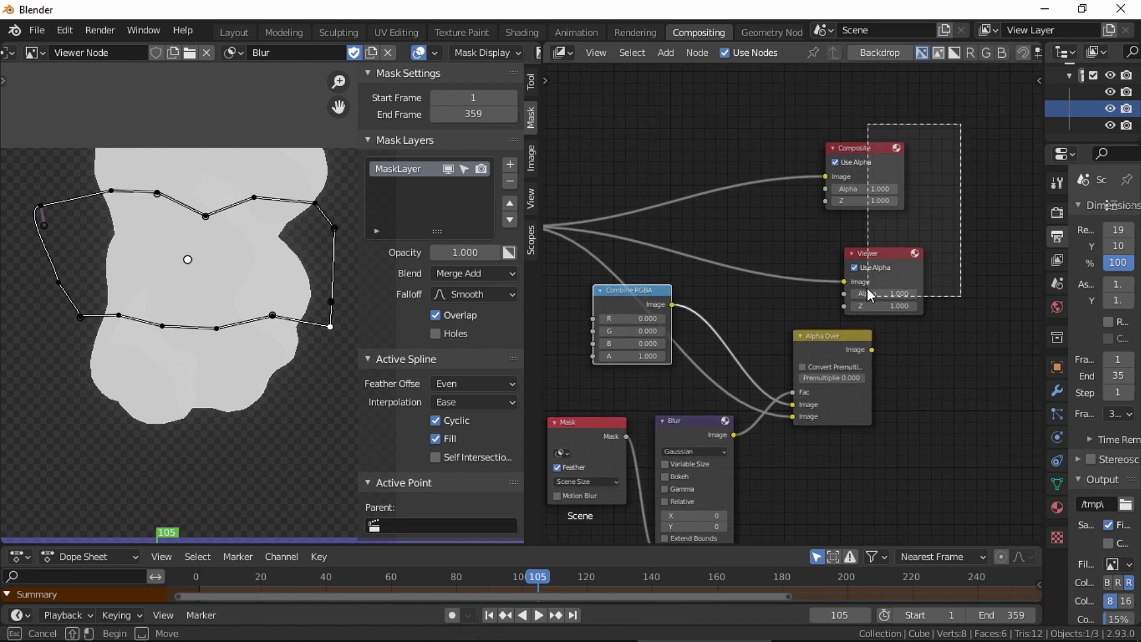
drag(887, 172, 945, 167)
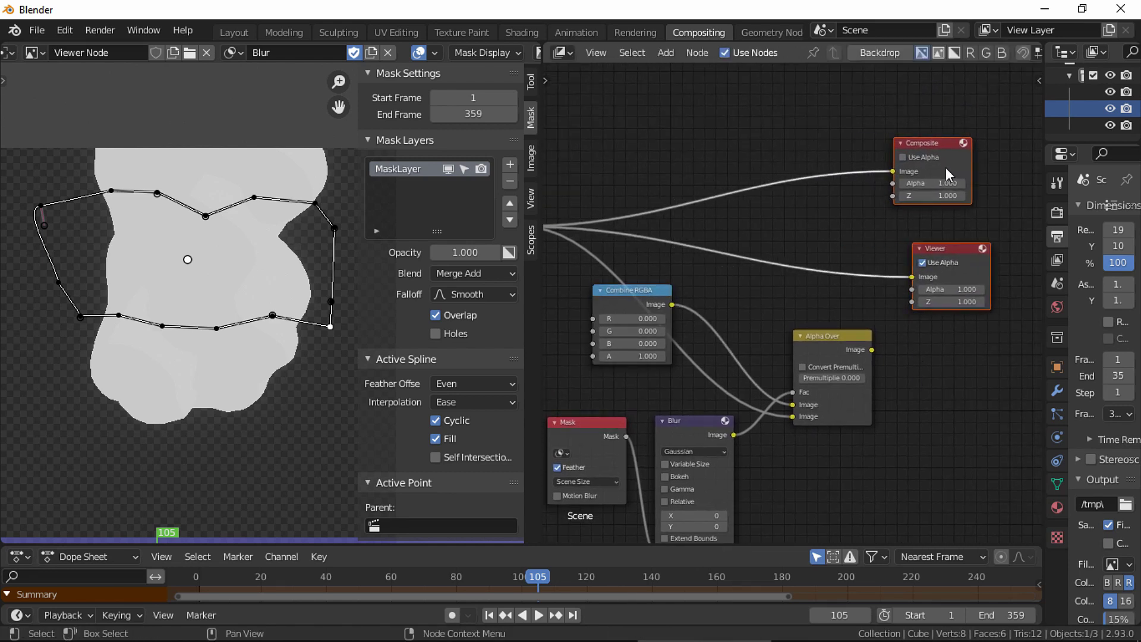
drag(873, 339, 892, 171)
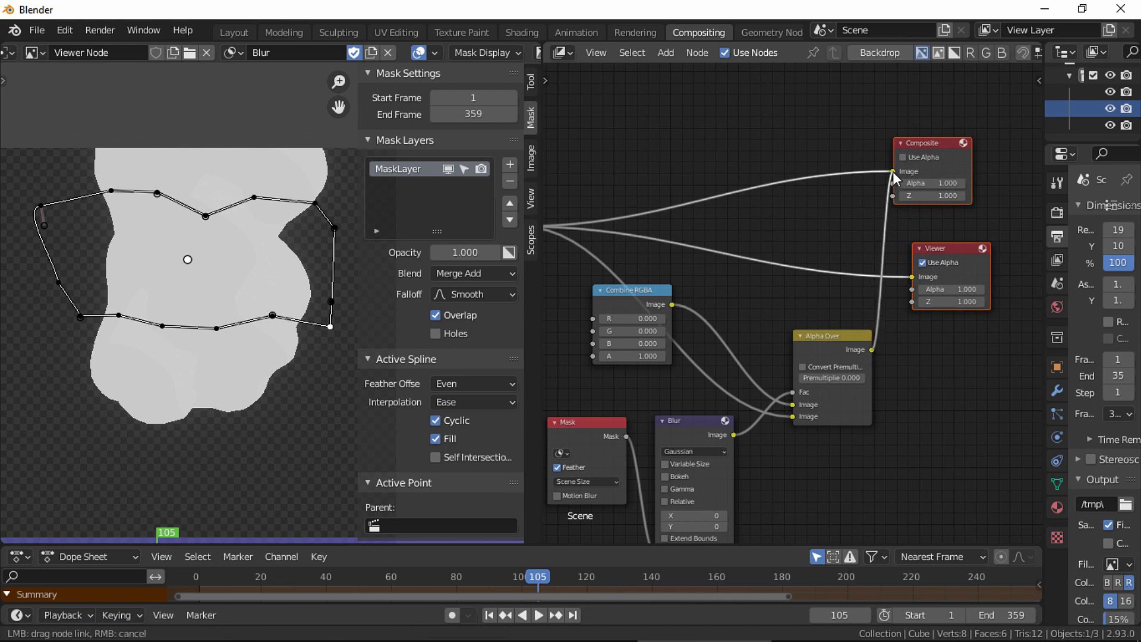
drag(871, 350, 911, 276)
mouse_move(788, 250)
middle_down()
mouse_move(884, 177)
mouse_move(902, 198)
middle_up()
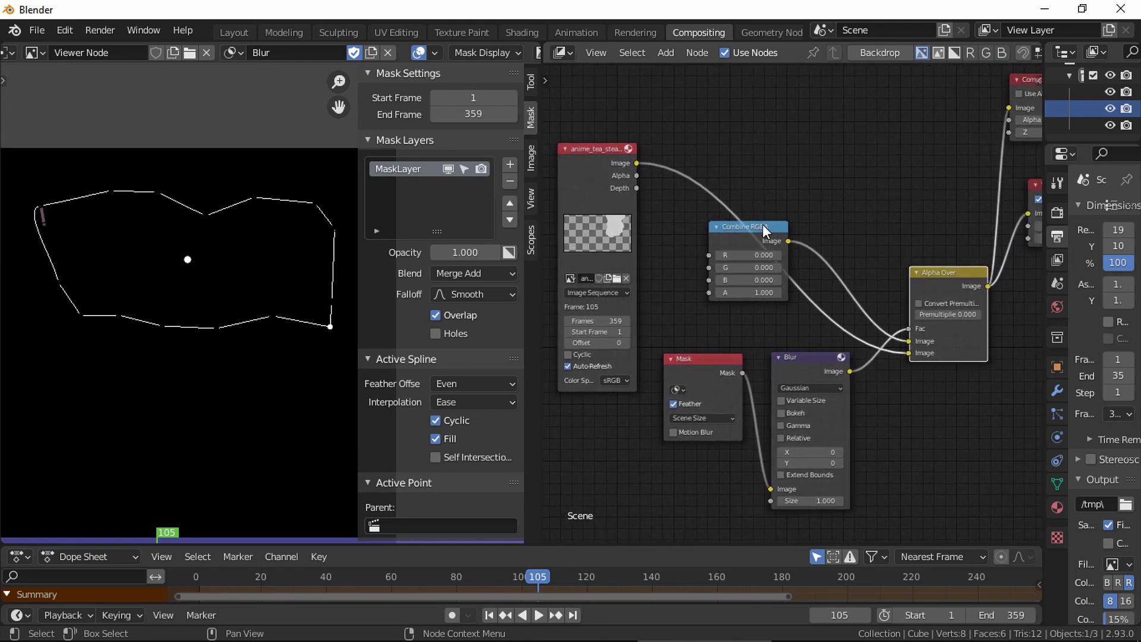
drag(753, 224, 815, 126)
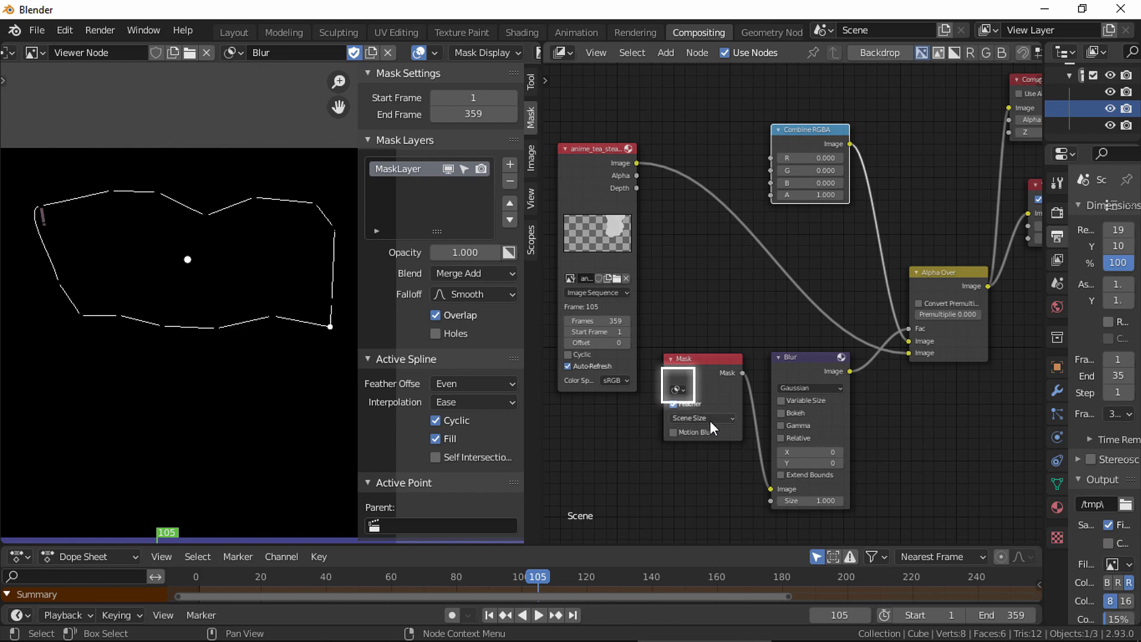
- Point the Mask node at 'Blur', with layer Blend set to Add and Feather Offset Smooth
click(678, 389)
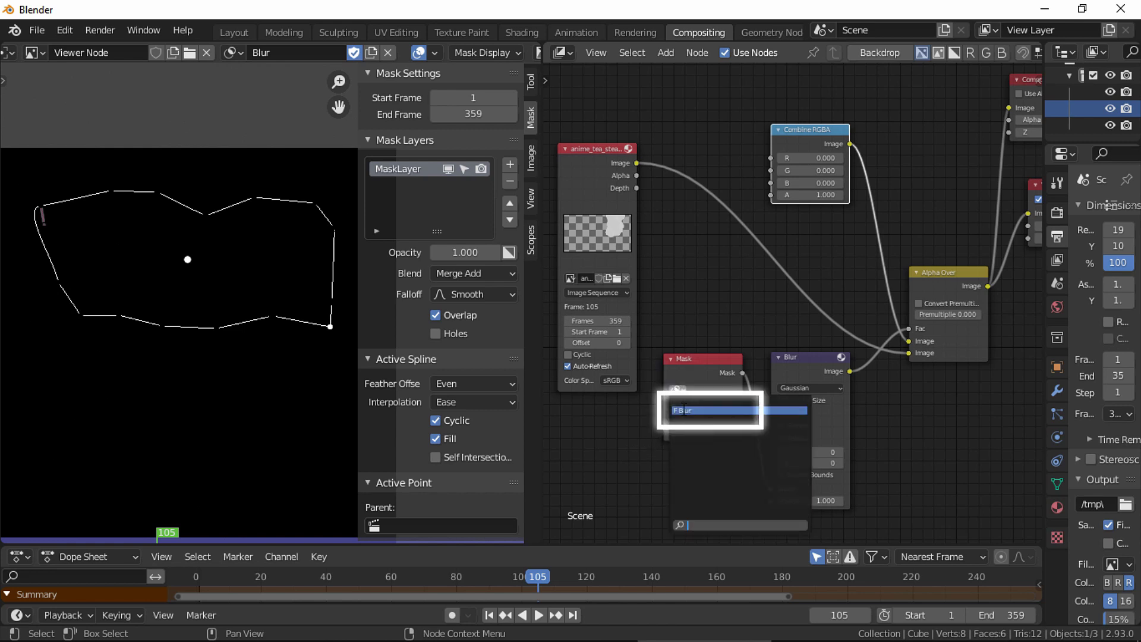
click(685, 411)
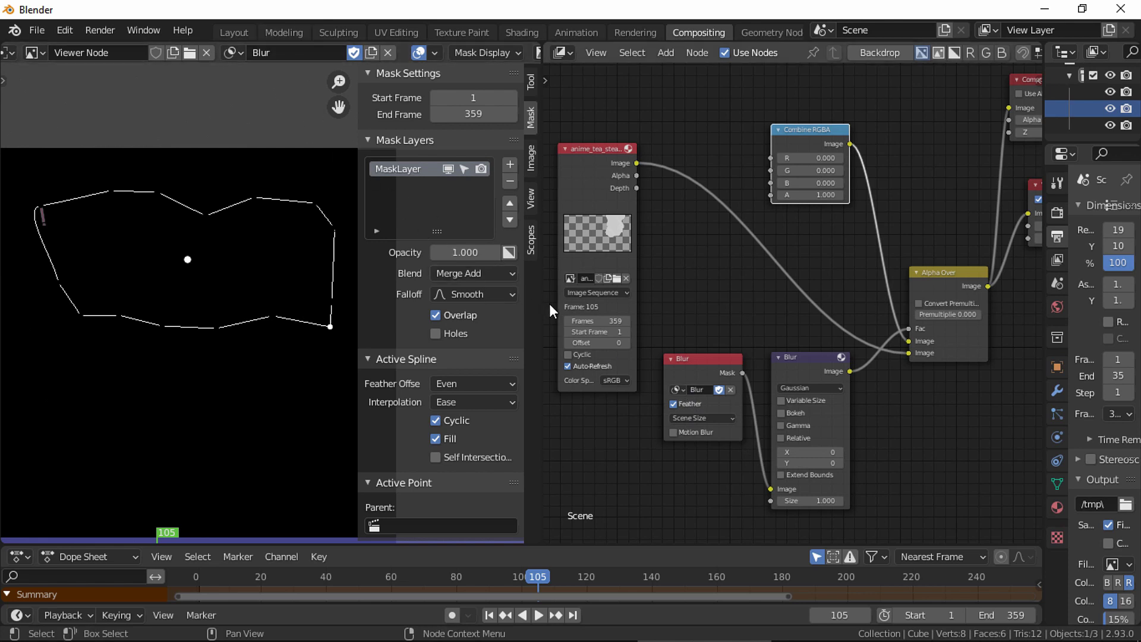
click(483, 273)
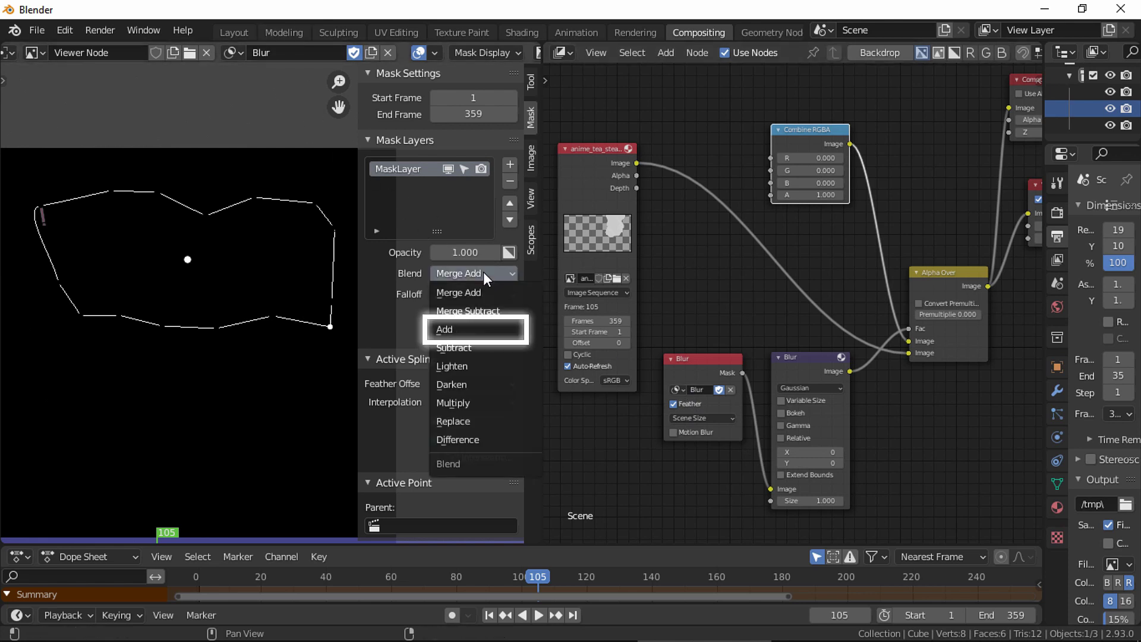
click(468, 328)
click(490, 384)
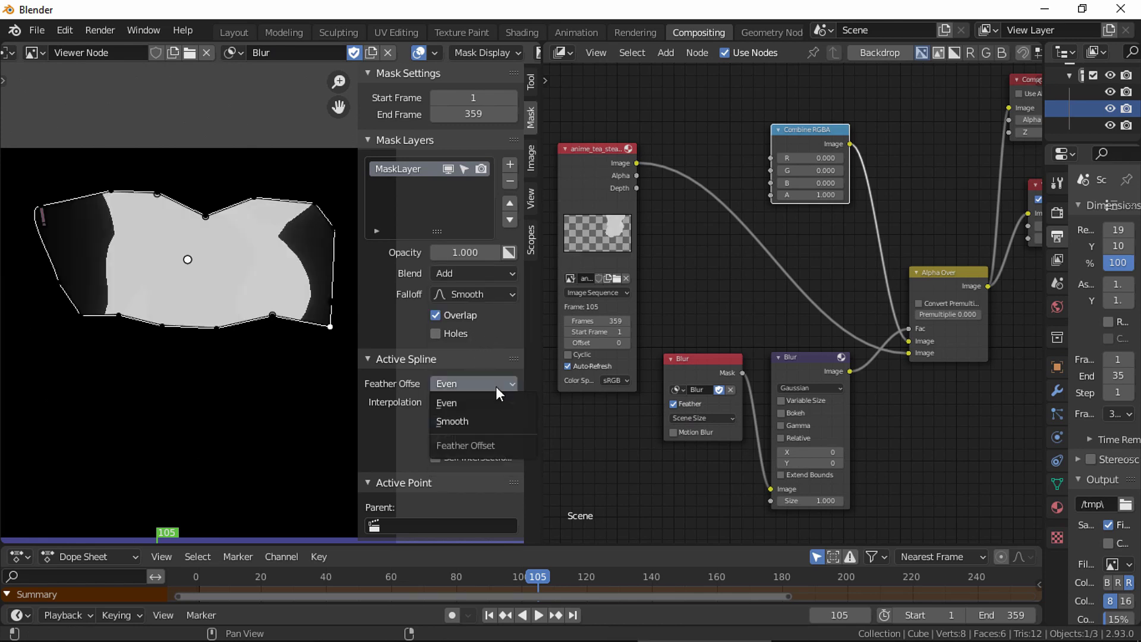
click(483, 419)
- Set the Blur node to Fast Gaussian with relative size, X 10% and Y 5%
middle_drag(849, 409, 760, 354)
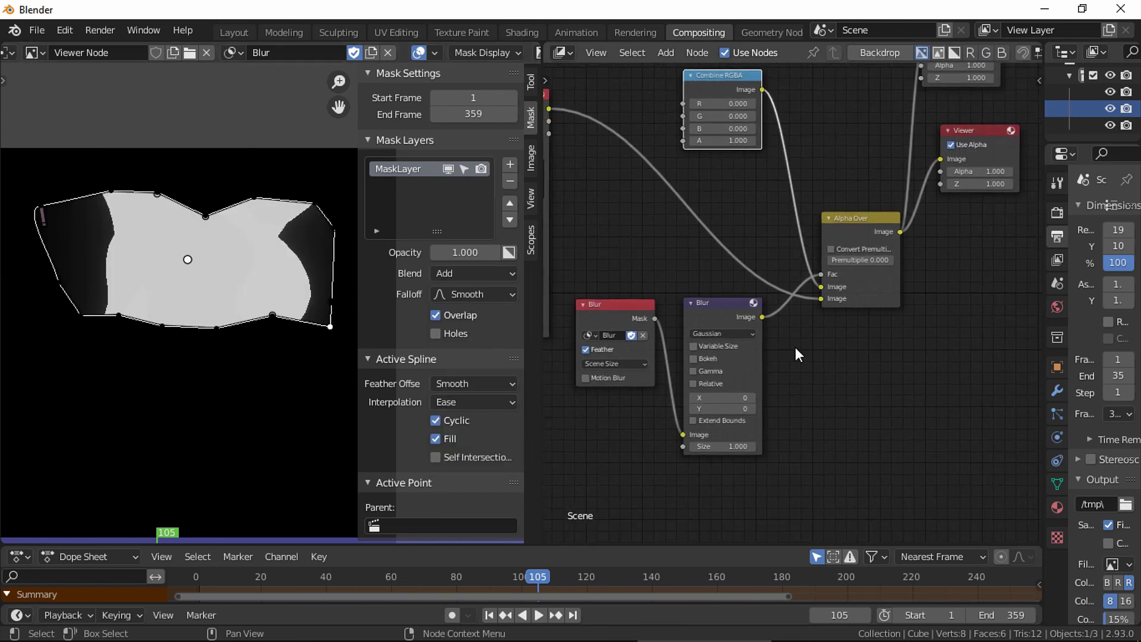
click(723, 333)
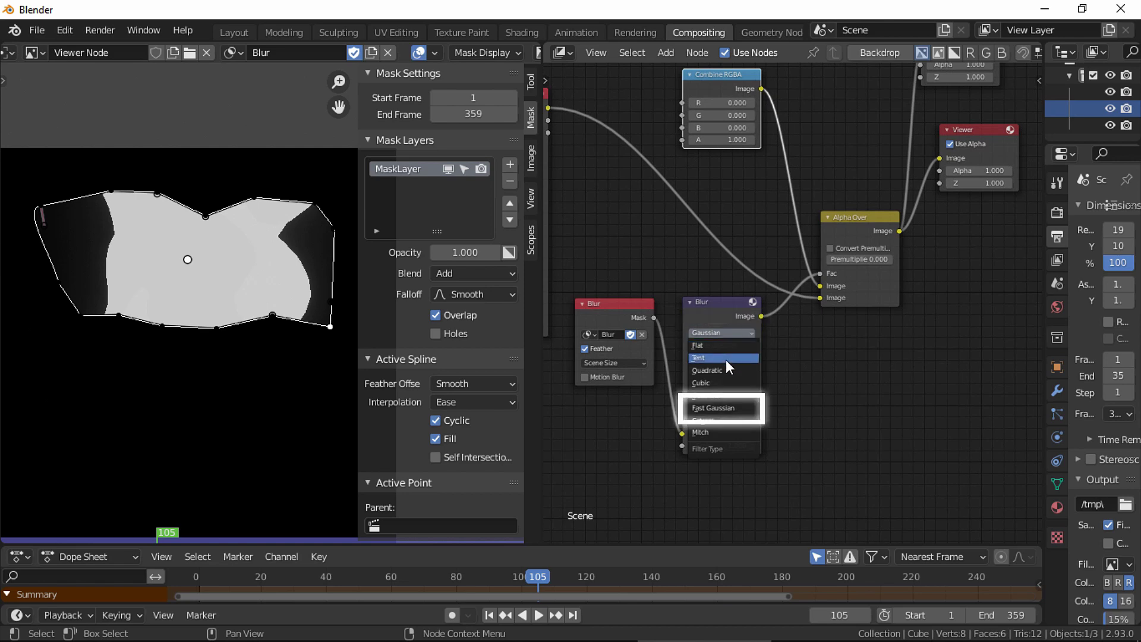
click(723, 407)
scroll(841, 365, up, 1)
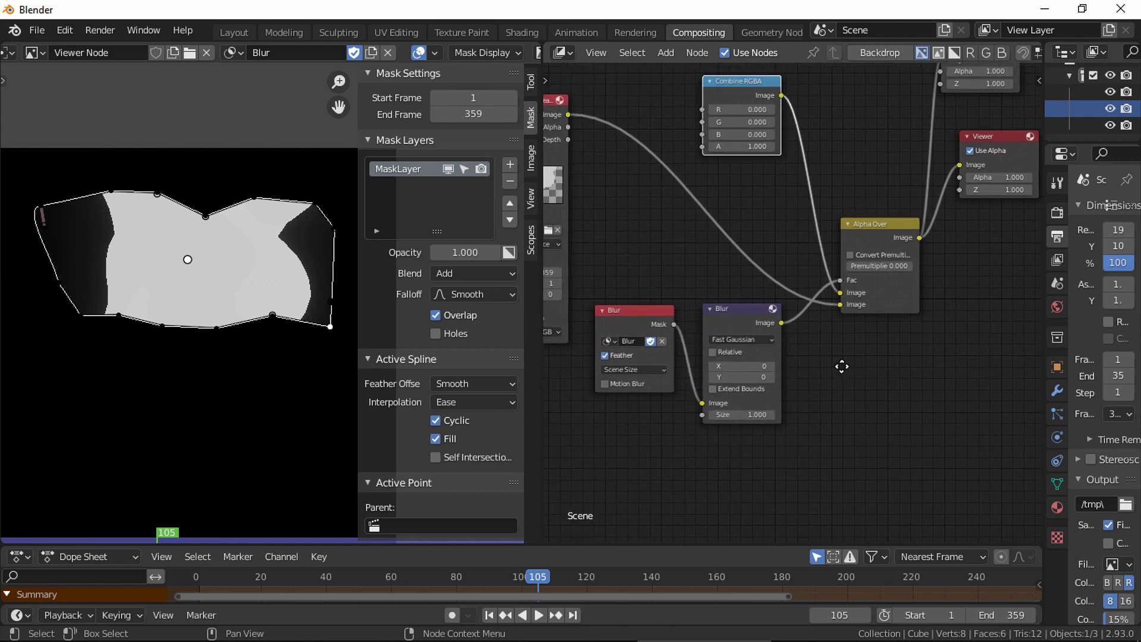
scroll(824, 375, up, 1)
click(718, 353)
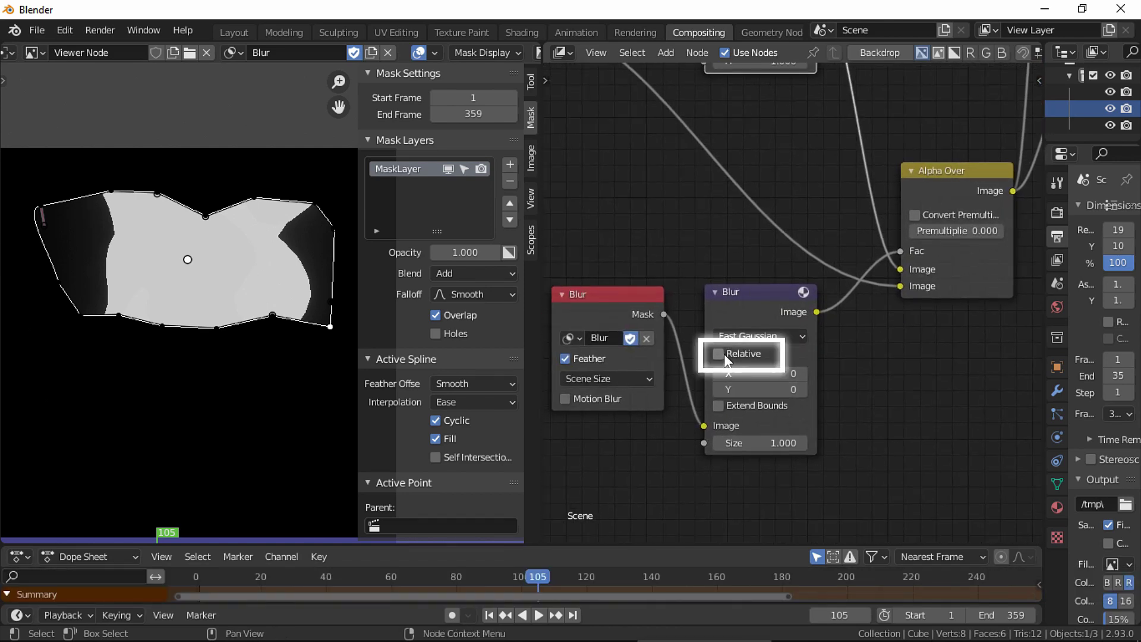
click(772, 410)
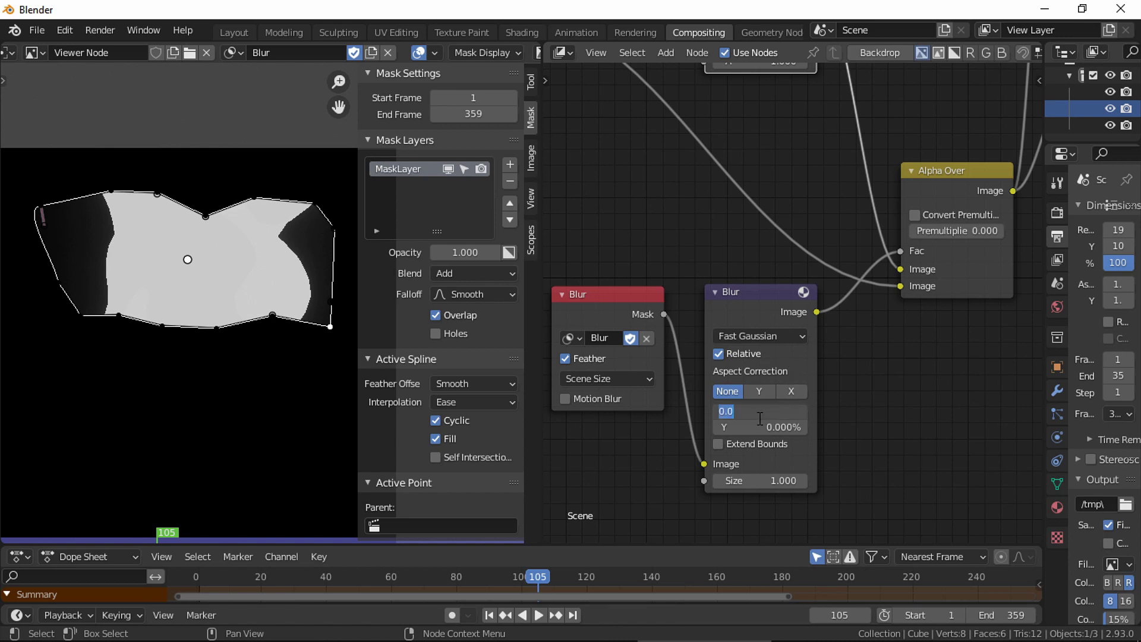
text(5)
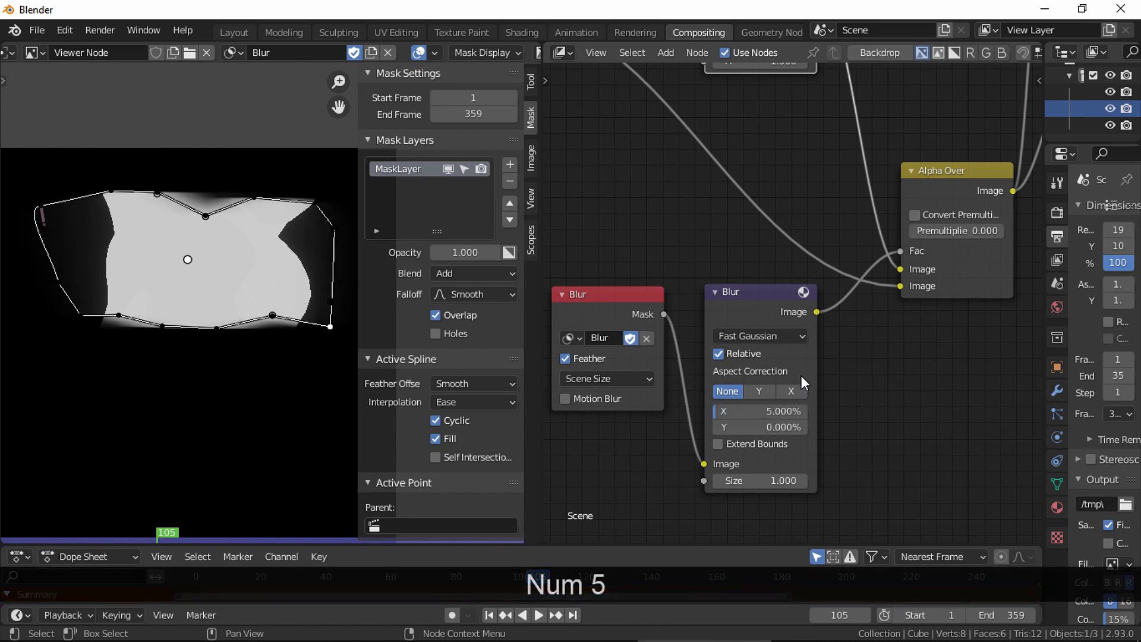
click(766, 428)
text(5)
key(Return)
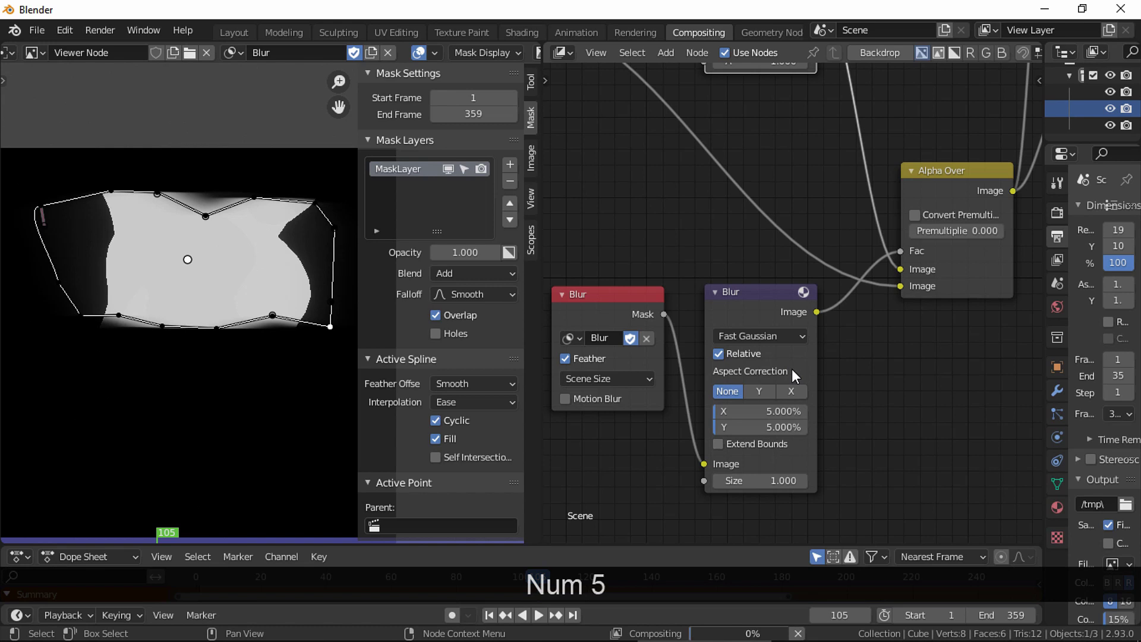
click(775, 410)
text(10)
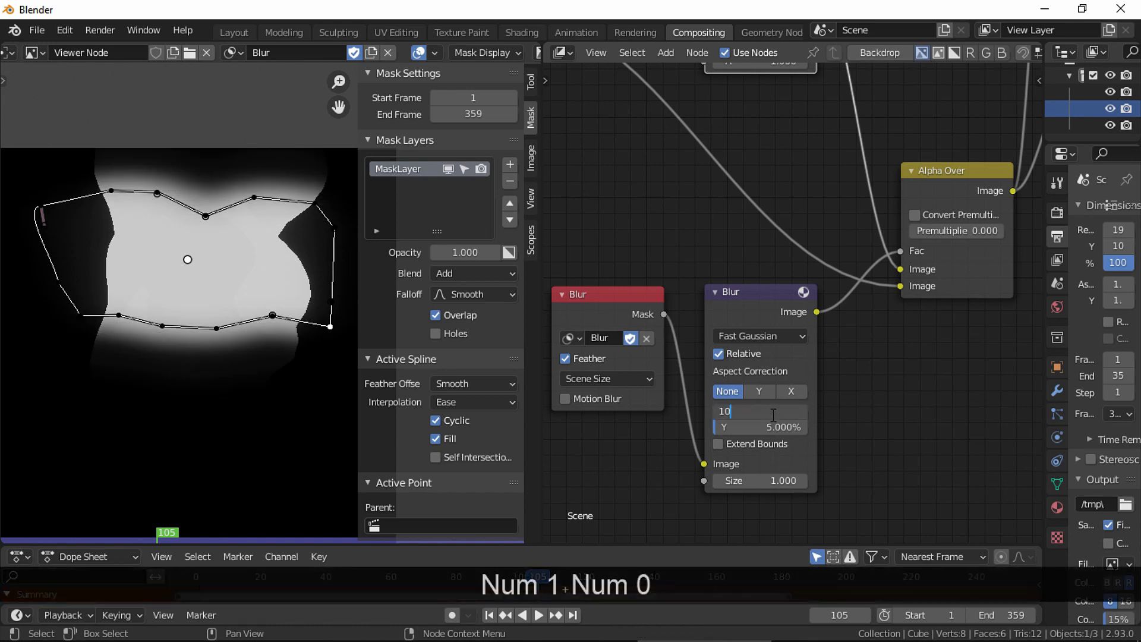
key(Return)
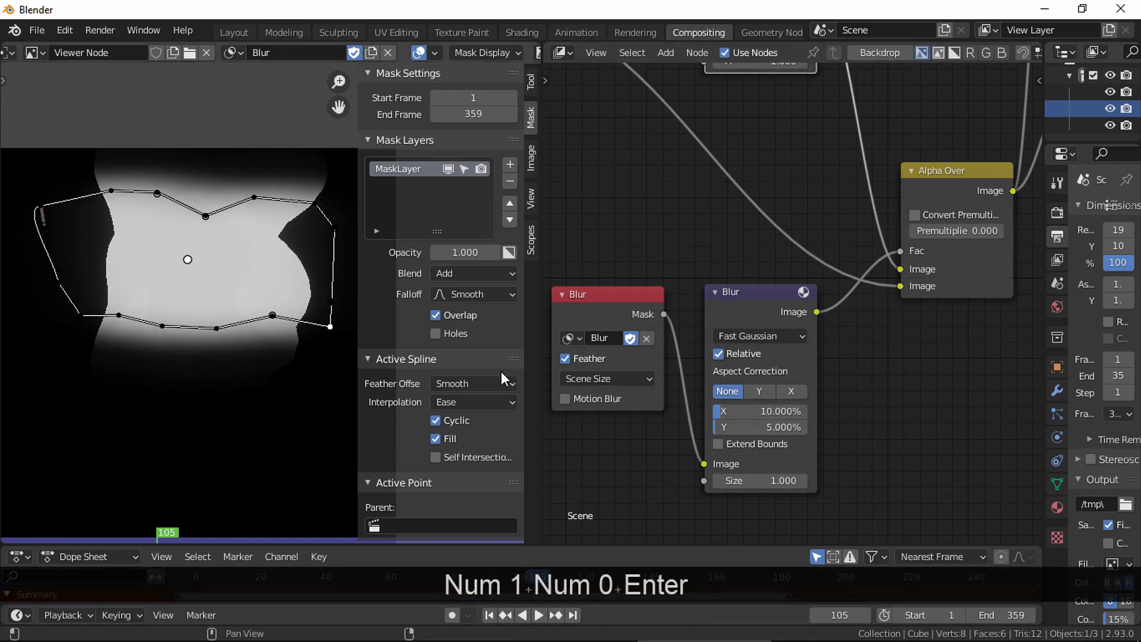
- Reshape the mask's bottom points and add a new point on its lower-left edge
drag(328, 325, 324, 305)
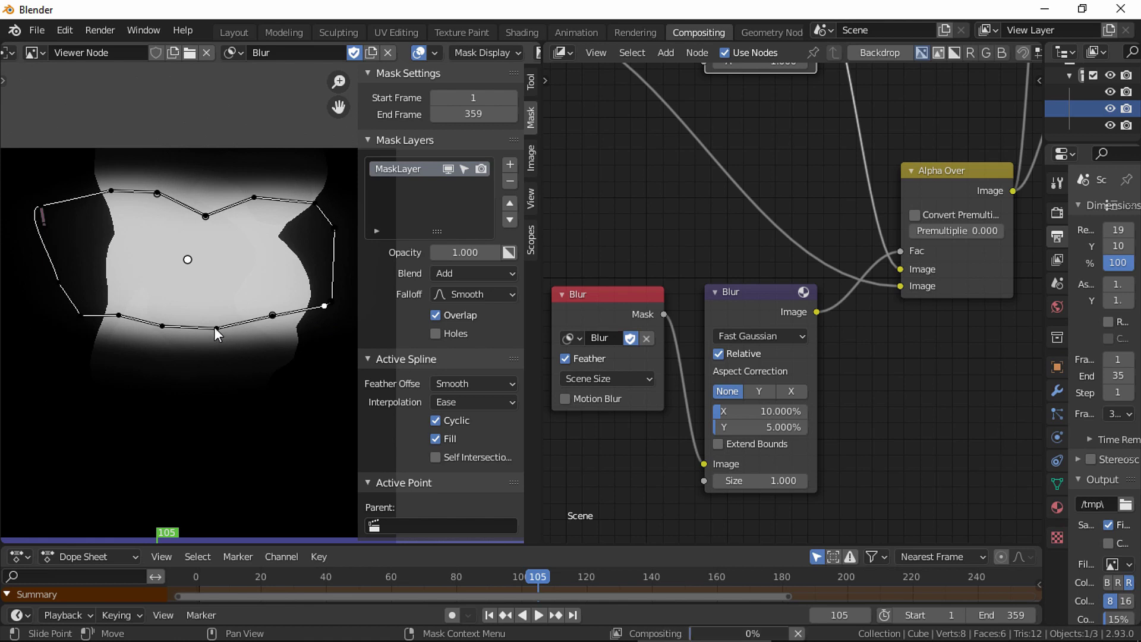
drag(215, 326, 219, 348)
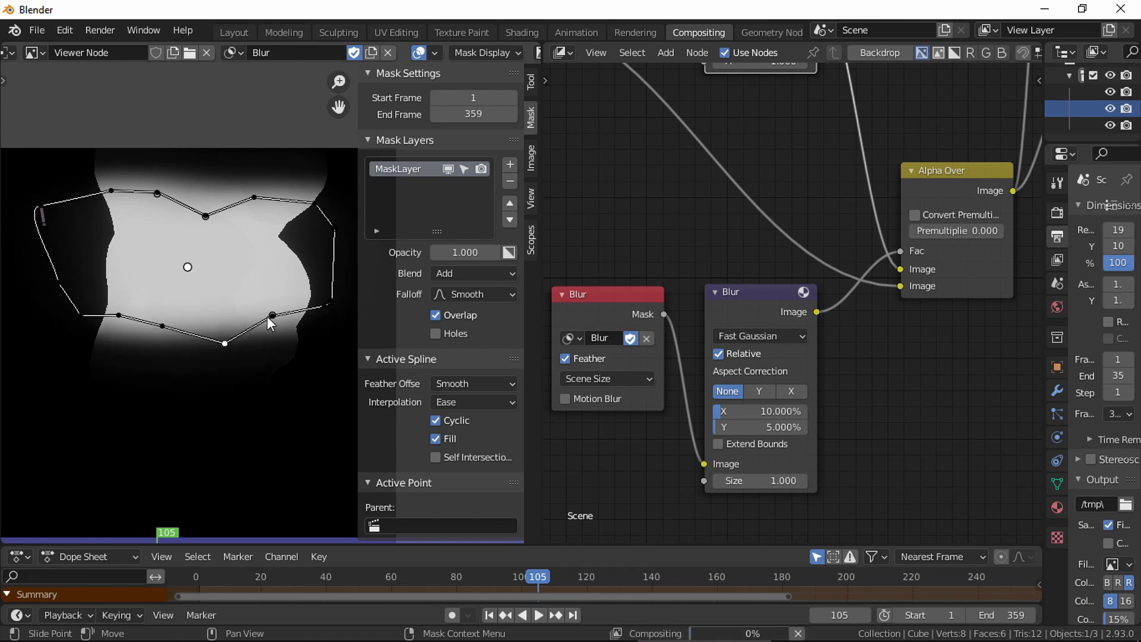
key(ctrl+z)
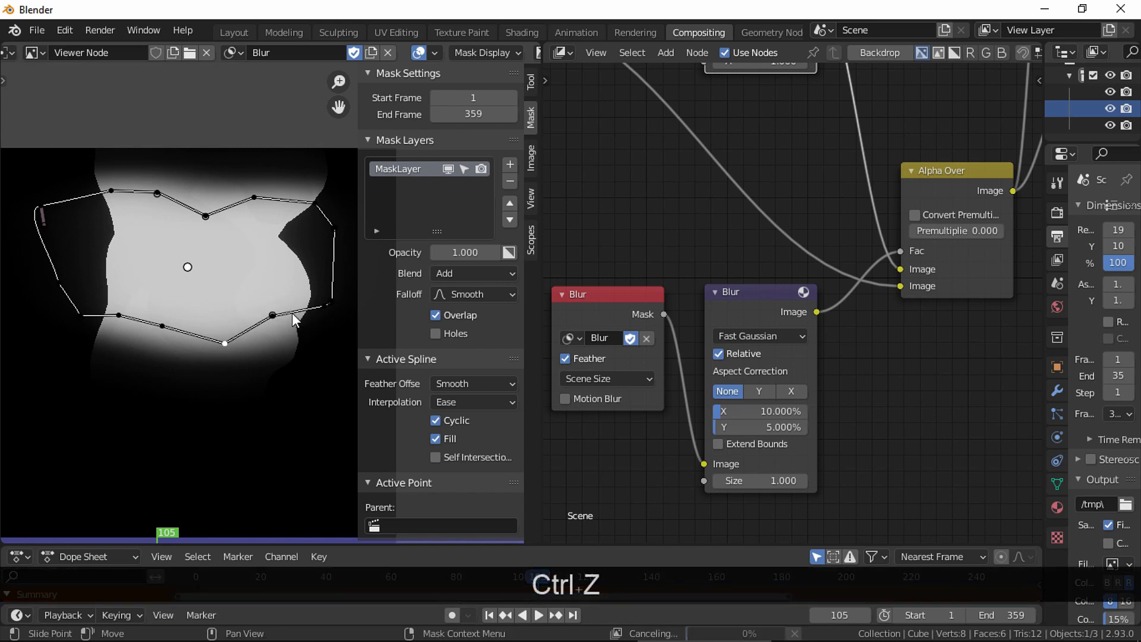
ctrl+click(69, 325)
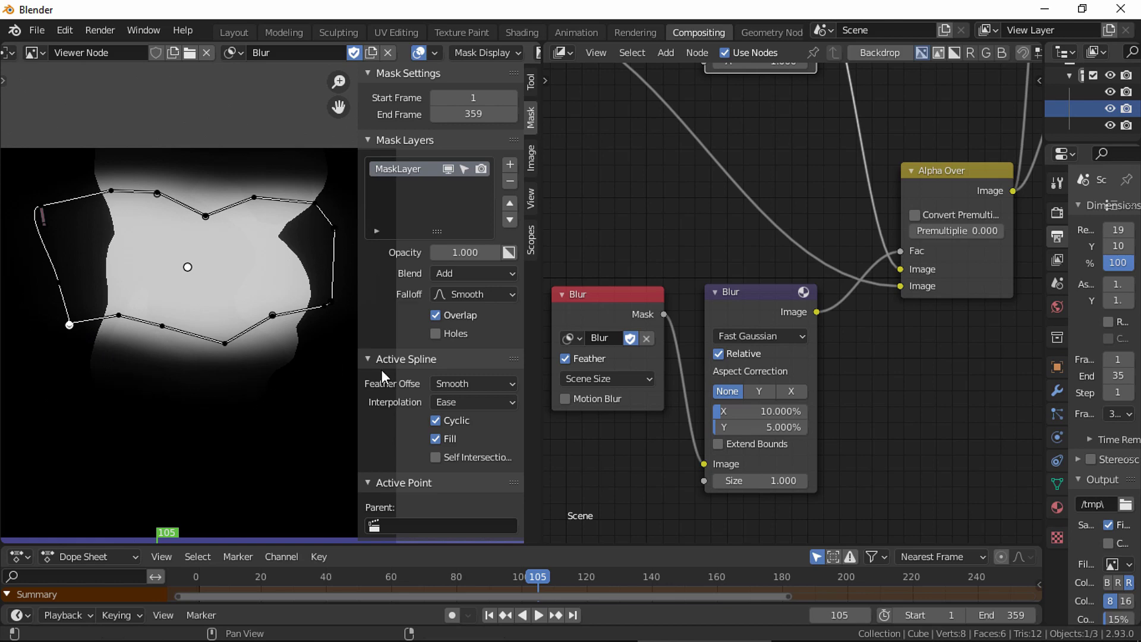
mouse_move(719, 240)
middle_down()
mouse_move(719, 297)
mouse_move(731, 258)
mouse_move(1012, 323)
middle_up()
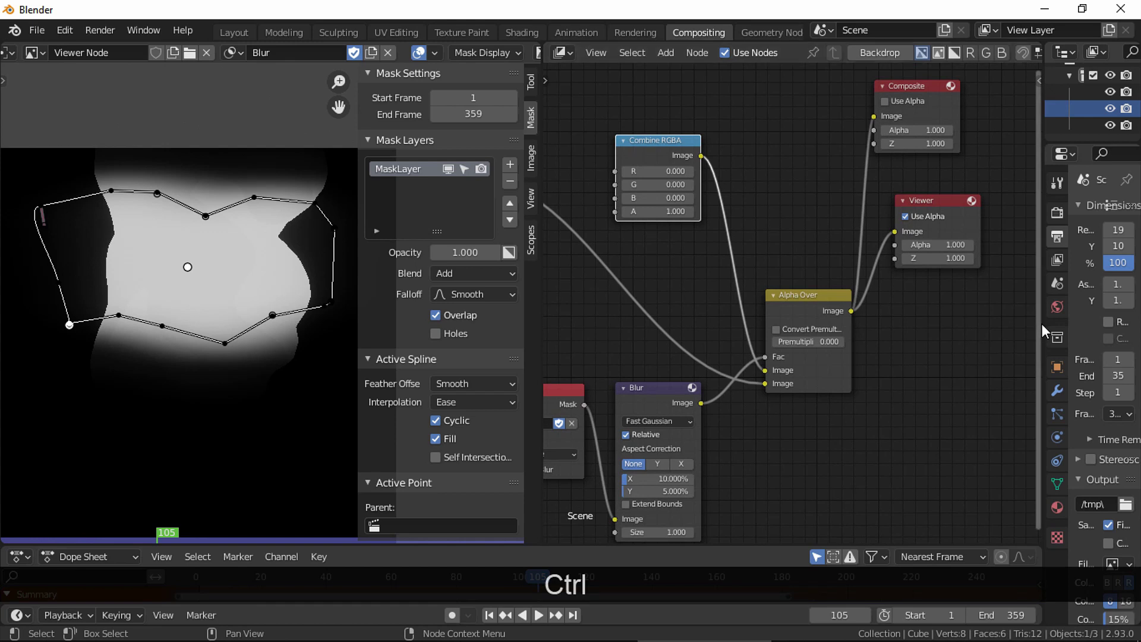
- Set Combine RGBA's alpha to 0 so the background stays transparent
drag(1042, 324, 938, 327)
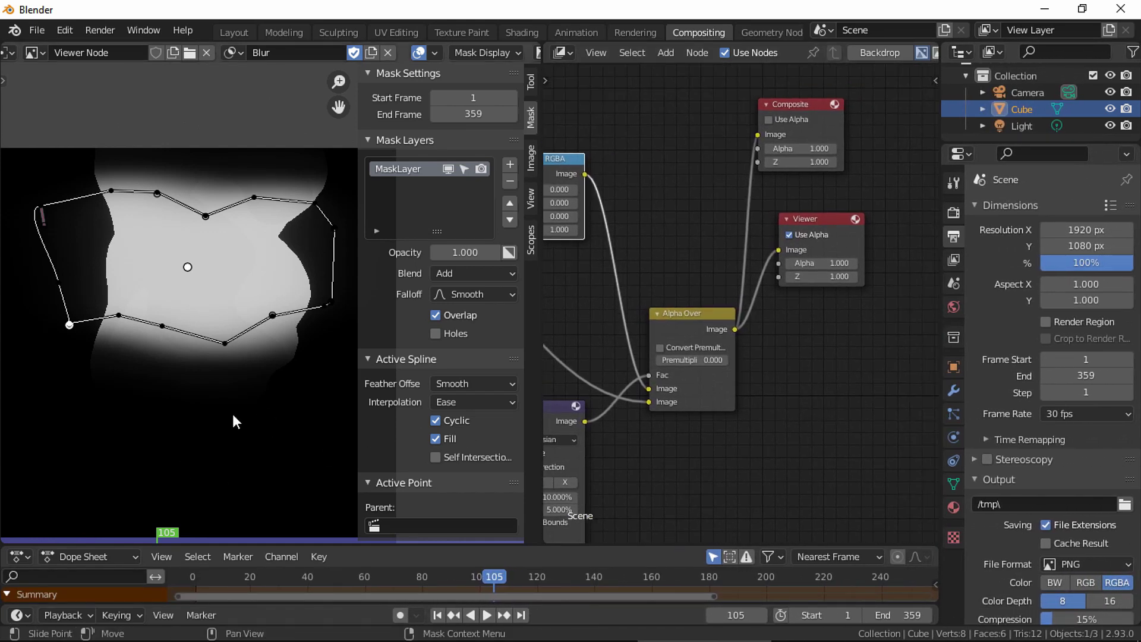
scroll(1043, 433, down, 3)
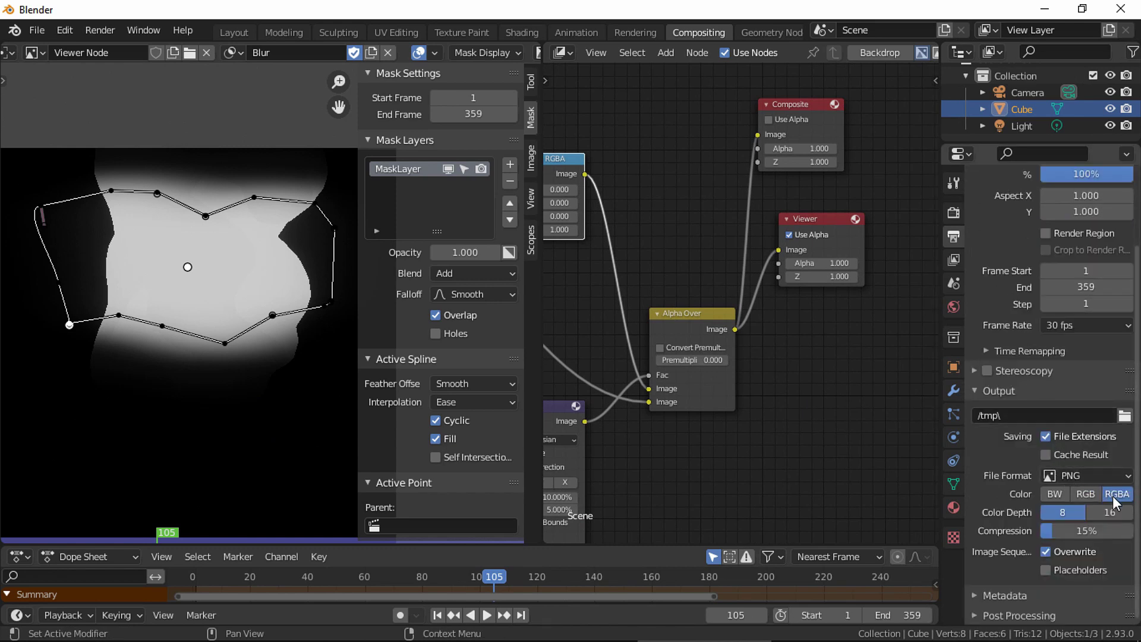
middle_drag(826, 386, 838, 430)
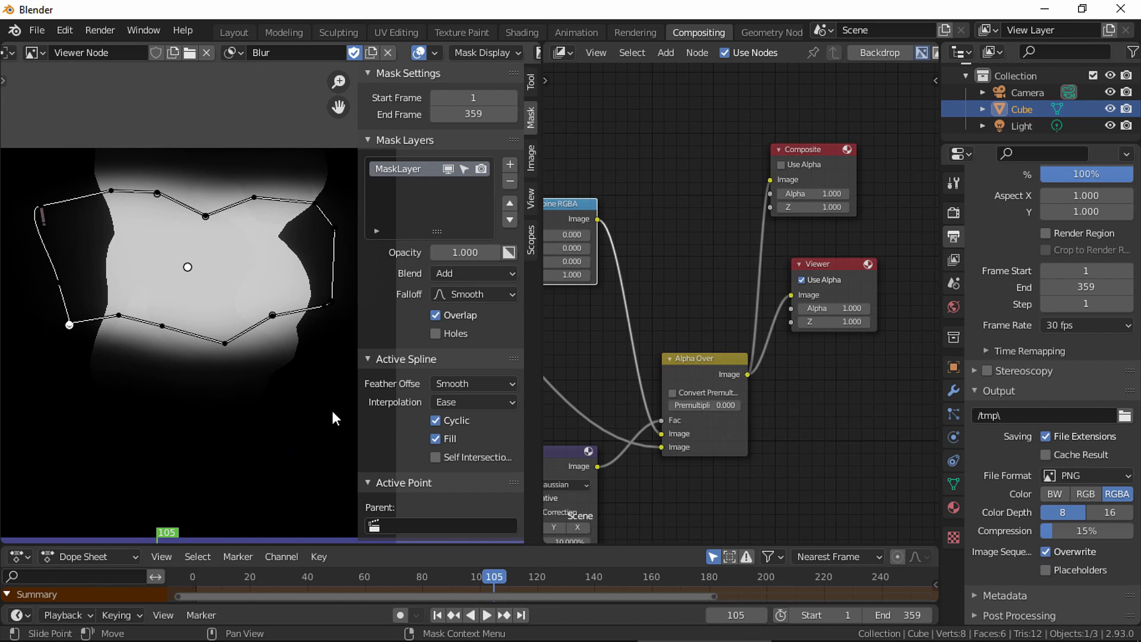
middle_drag(695, 225, 765, 253)
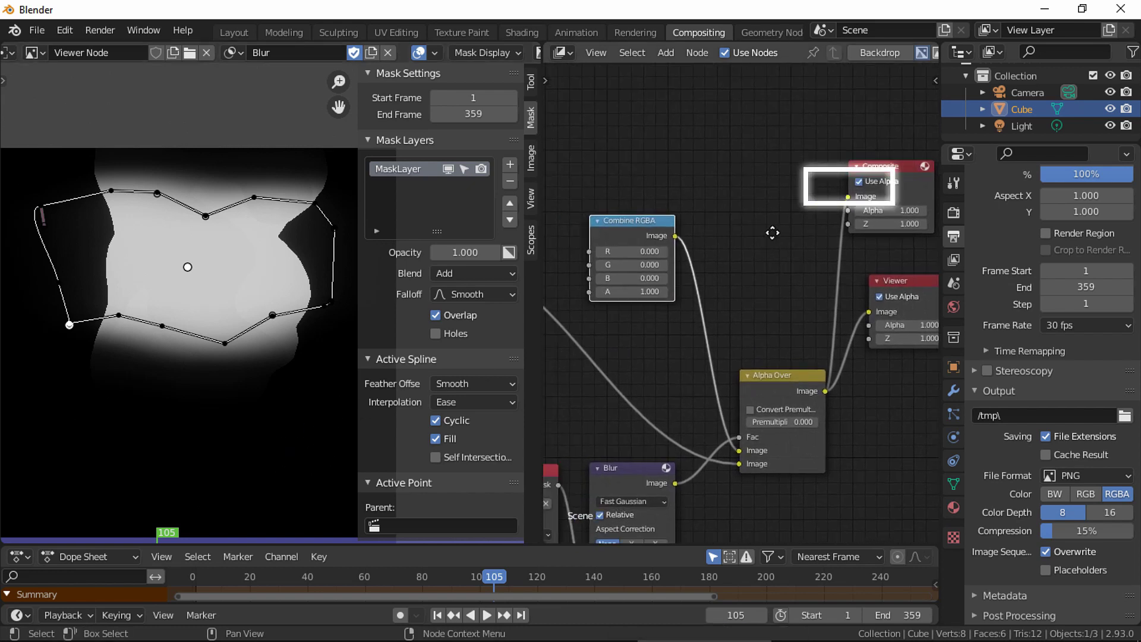
click(655, 291)
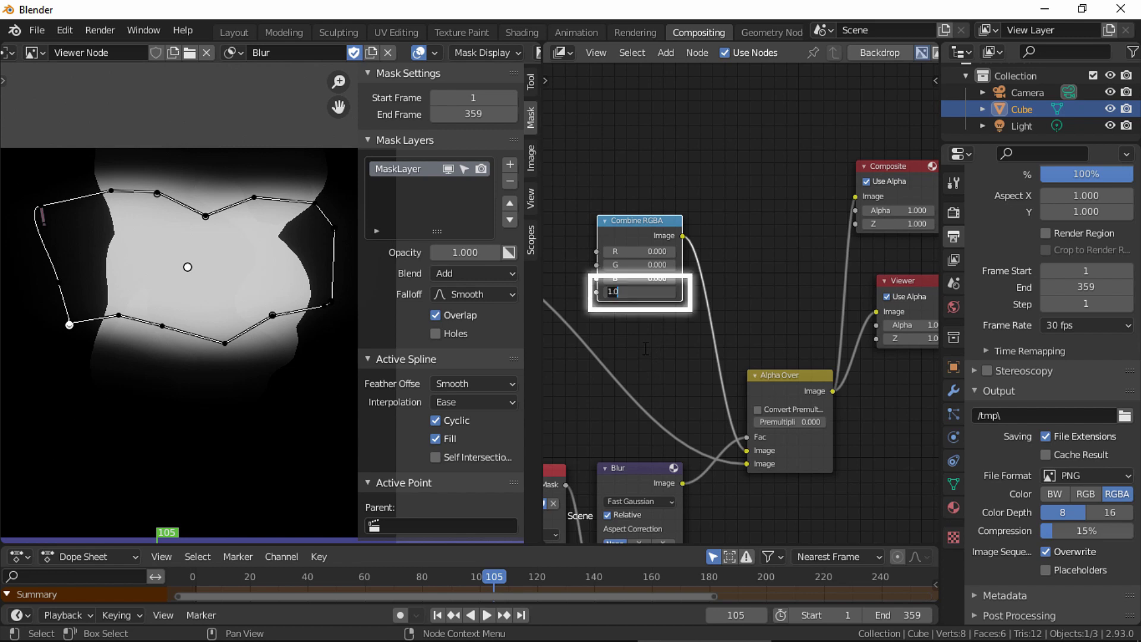
text(0)
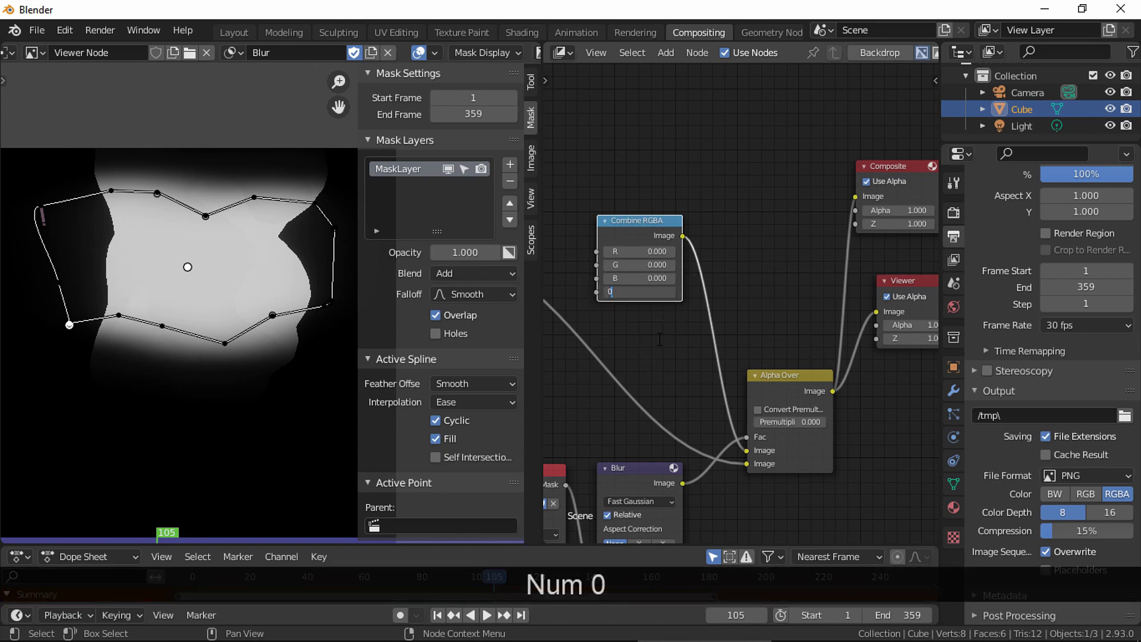
key(Return)
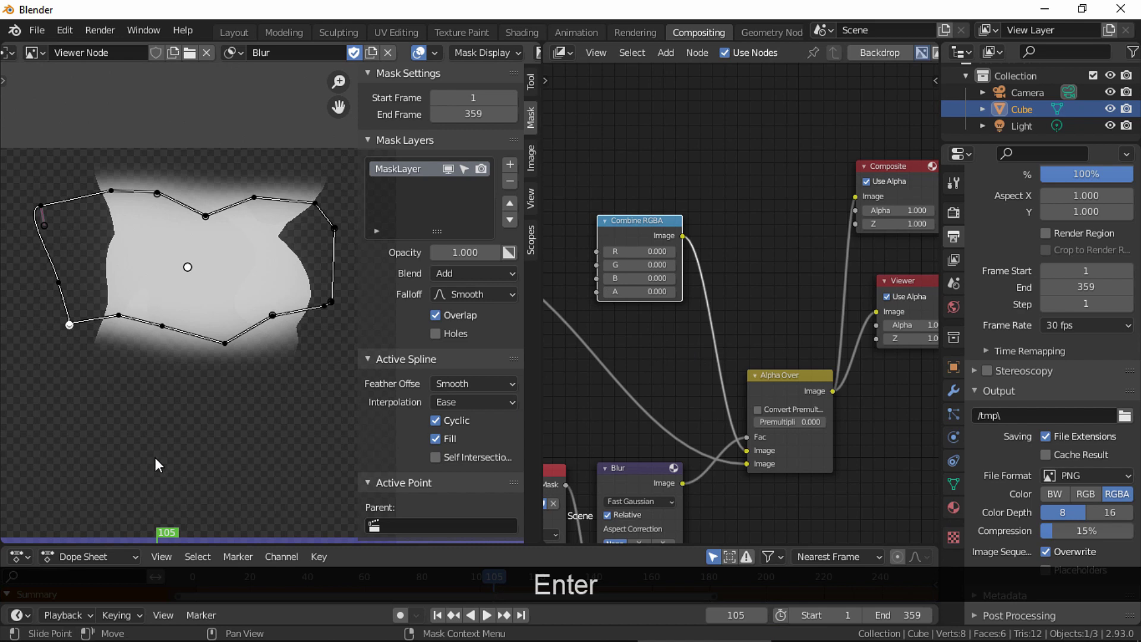
- Render, then paste a duplicate tea glare strip and slide it along channel 5
click(98, 32)
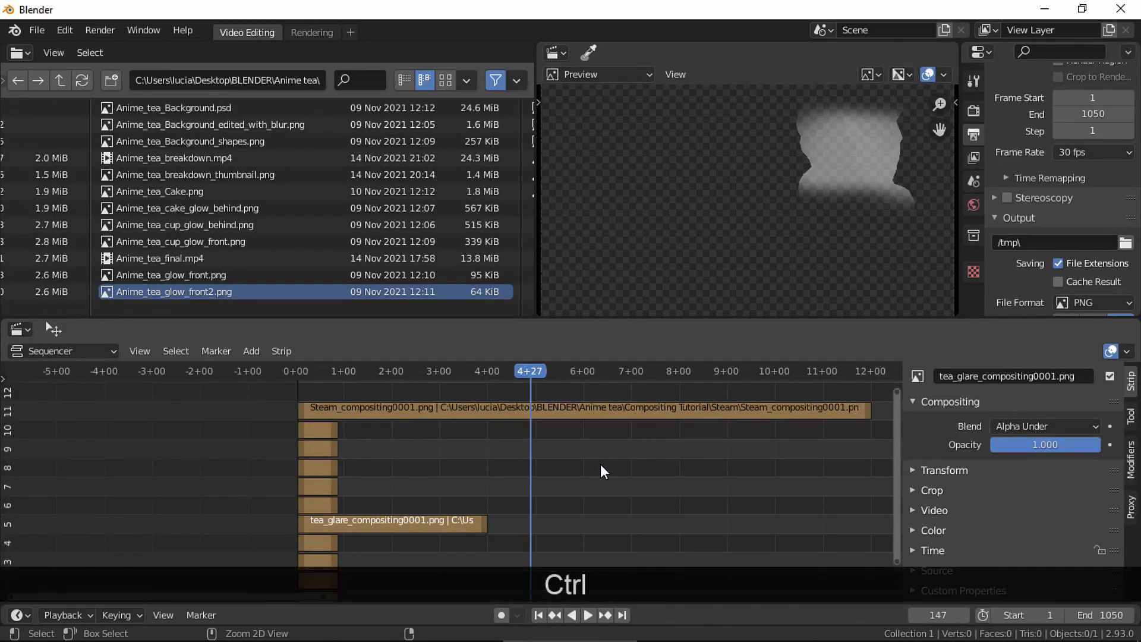
key(ctrl+v)
key(ctrl+z)
drag(590, 523, 549, 530)
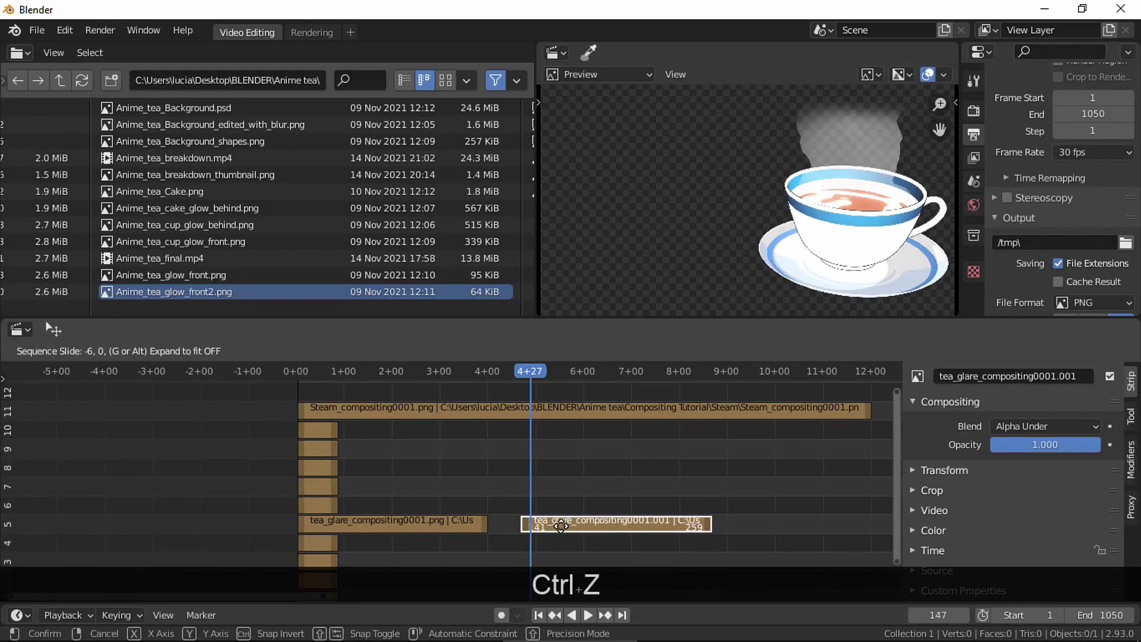